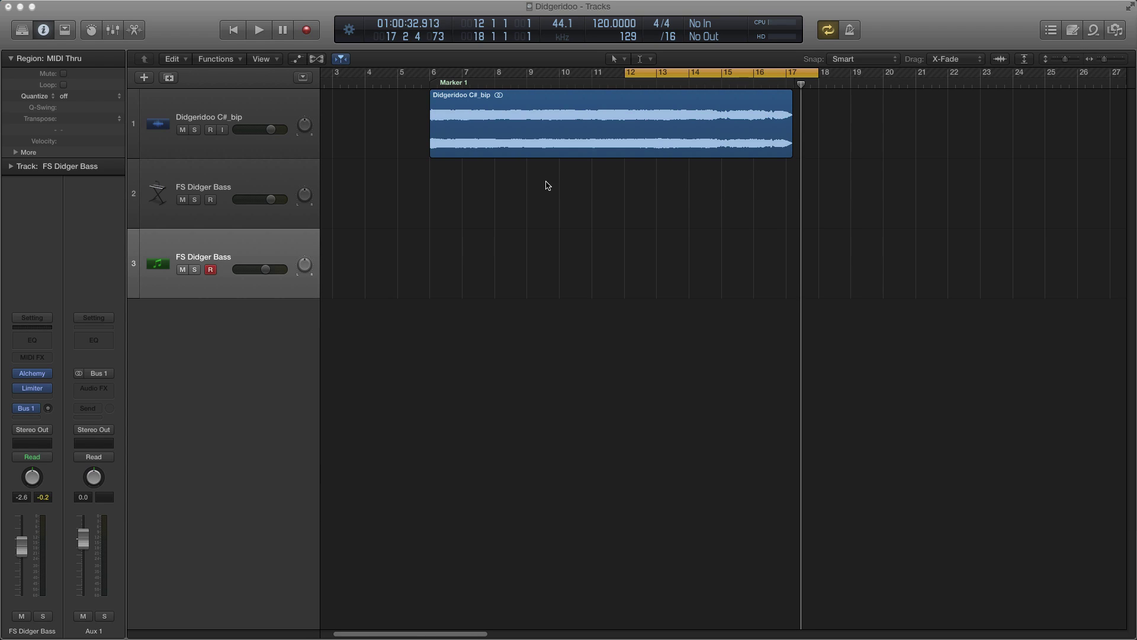
- Place the playhead just before bar 6 and switch off the bars 12–17 cycle
click(422, 84)
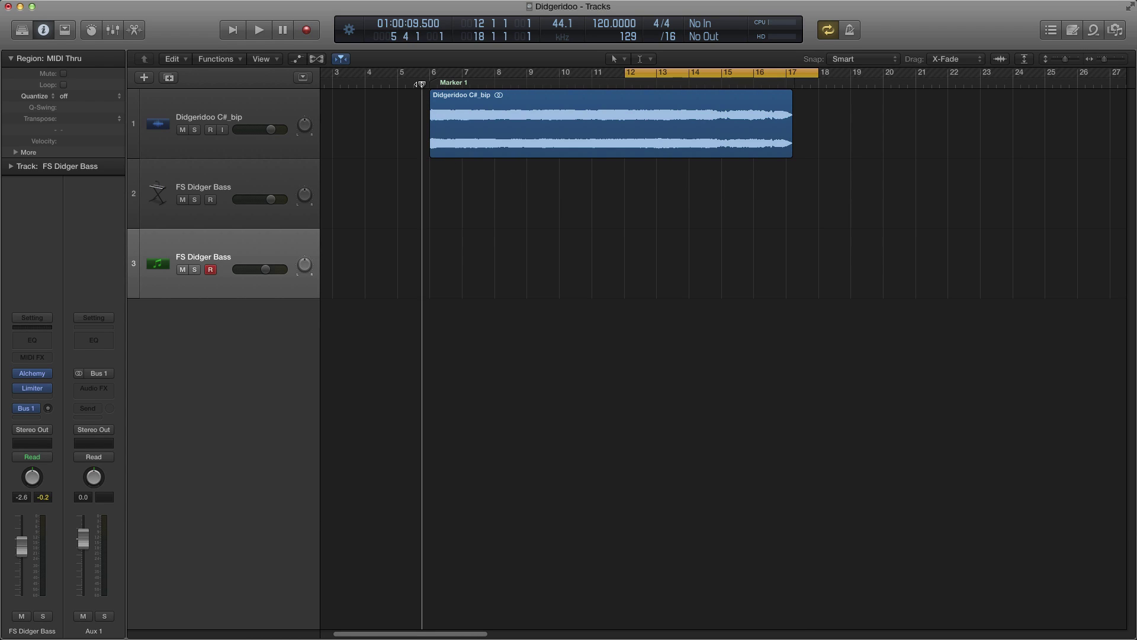
click(785, 73)
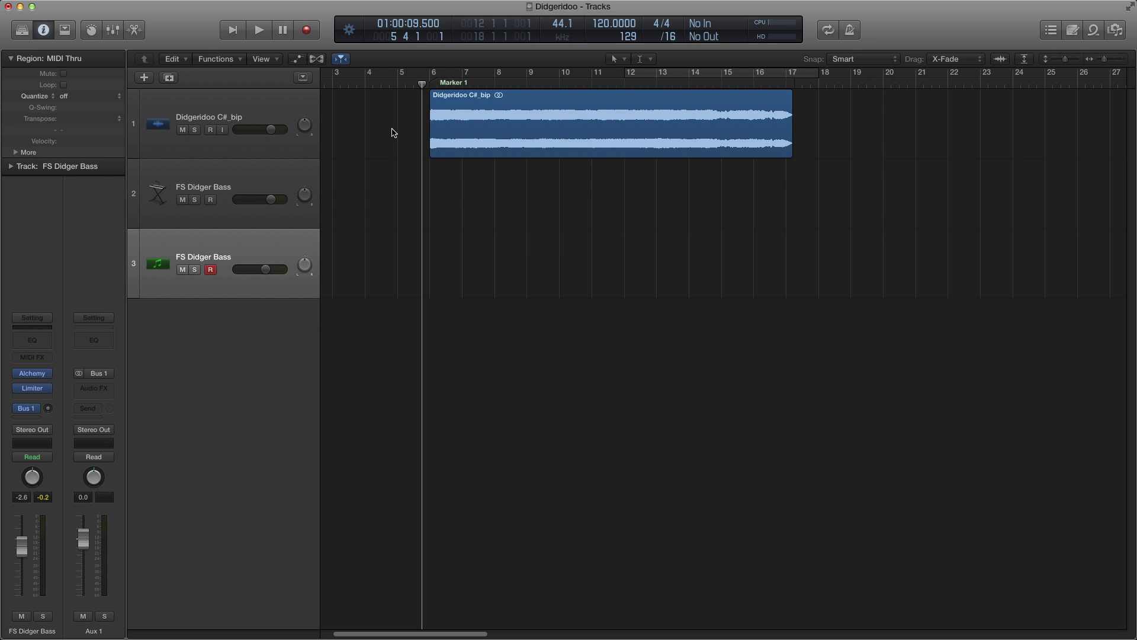
- Select the Didgeridoo C#_bip track and set a cycle range from bar 6 to 17 3 1 1
click(289, 100)
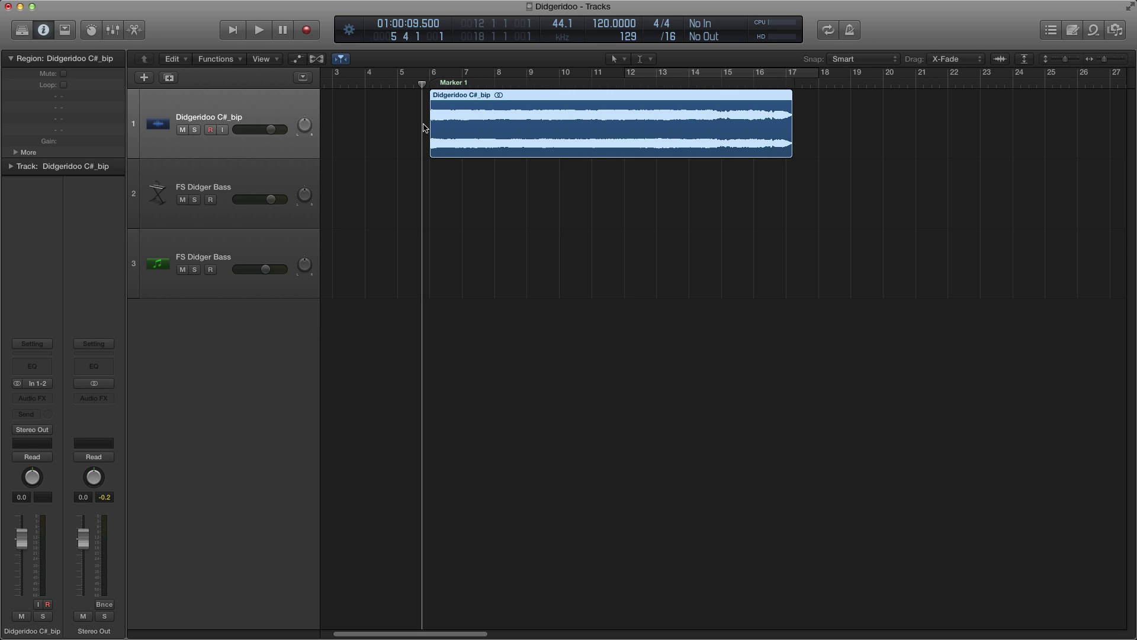
drag(421, 82, 416, 82)
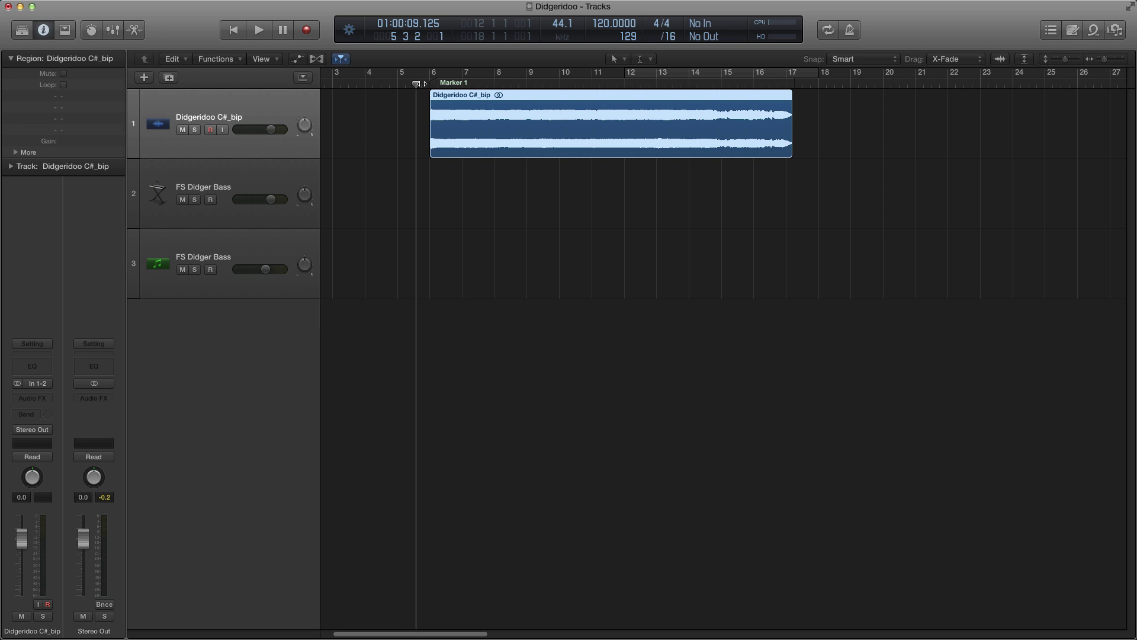
drag(430, 75, 808, 95)
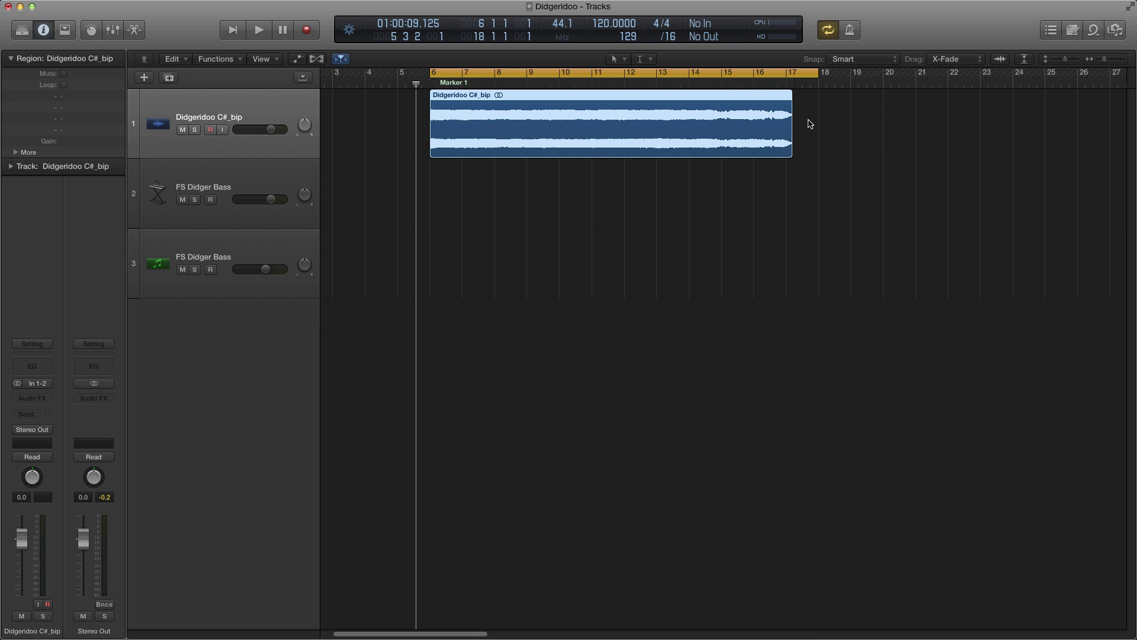
click(819, 75)
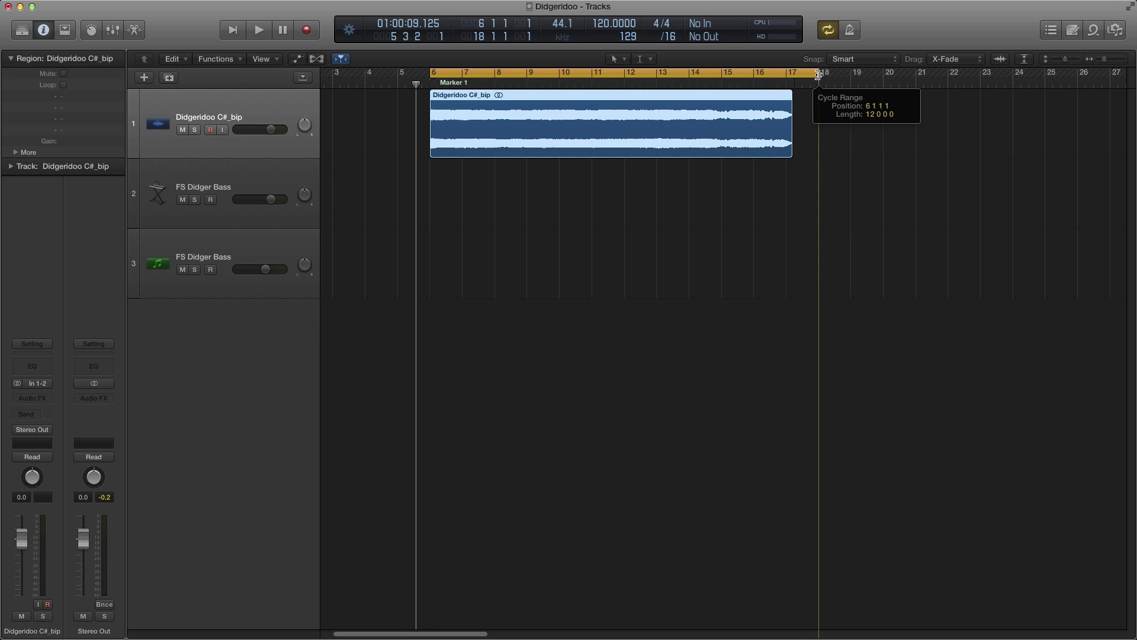
drag(818, 74, 807, 75)
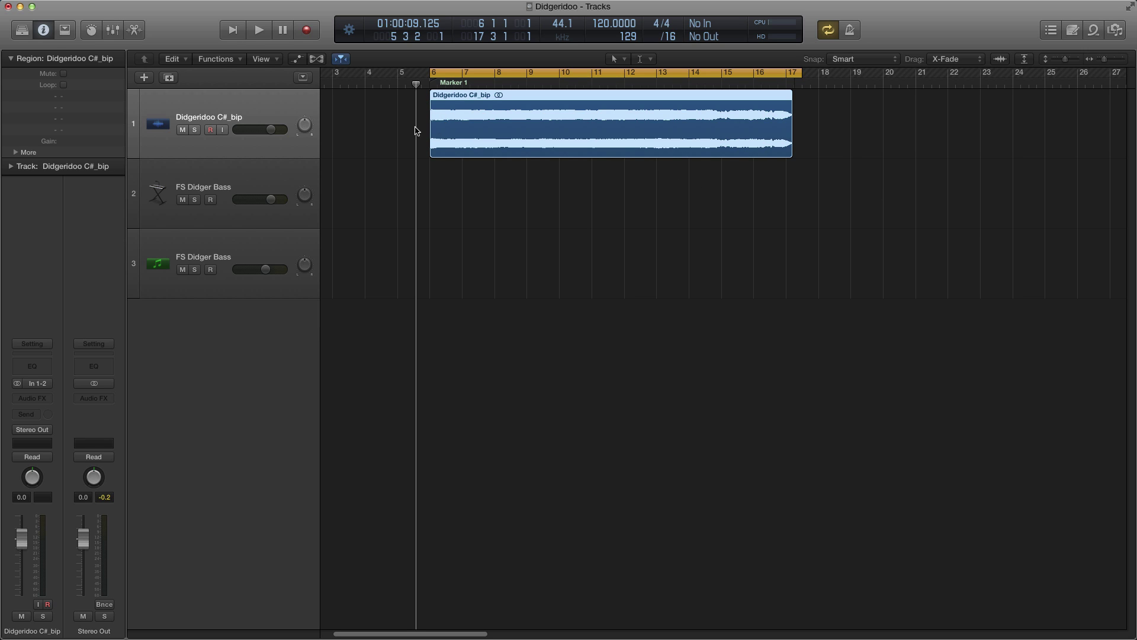
- Play the recording, jump to bar 14, disable Cycle, and stop near 17 2 3 137
key(space)
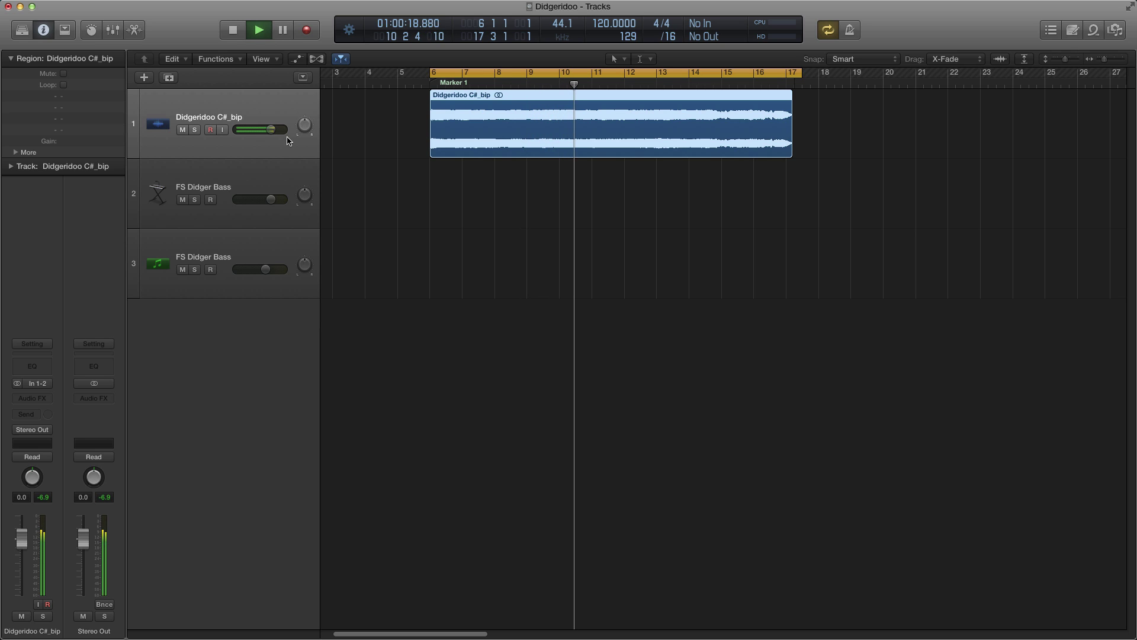
click(695, 72)
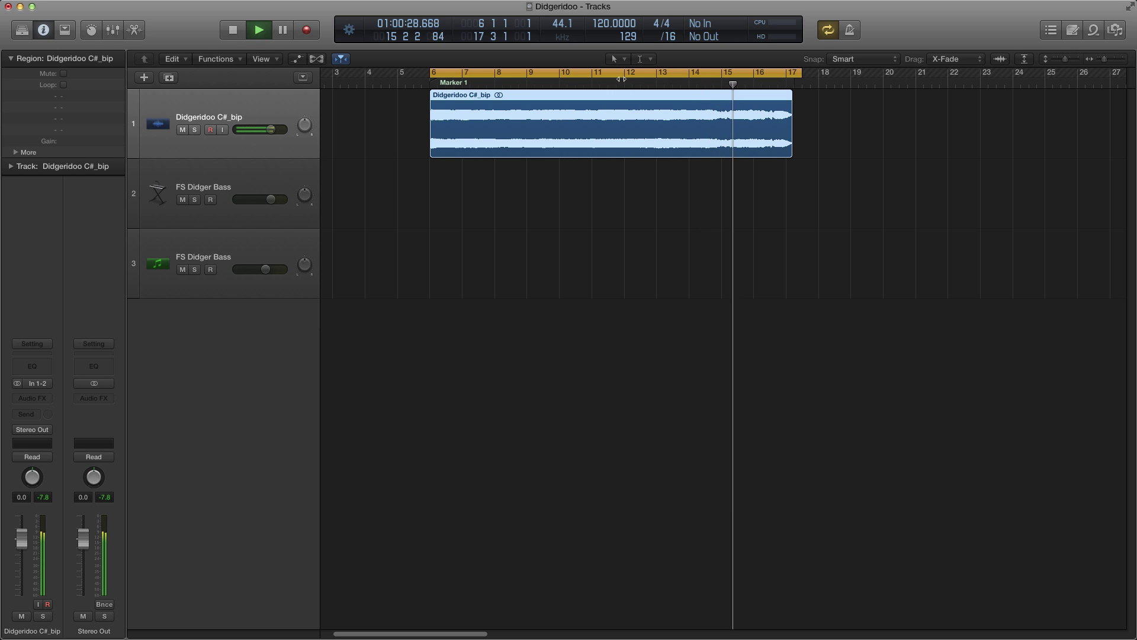
click(702, 72)
key(space)
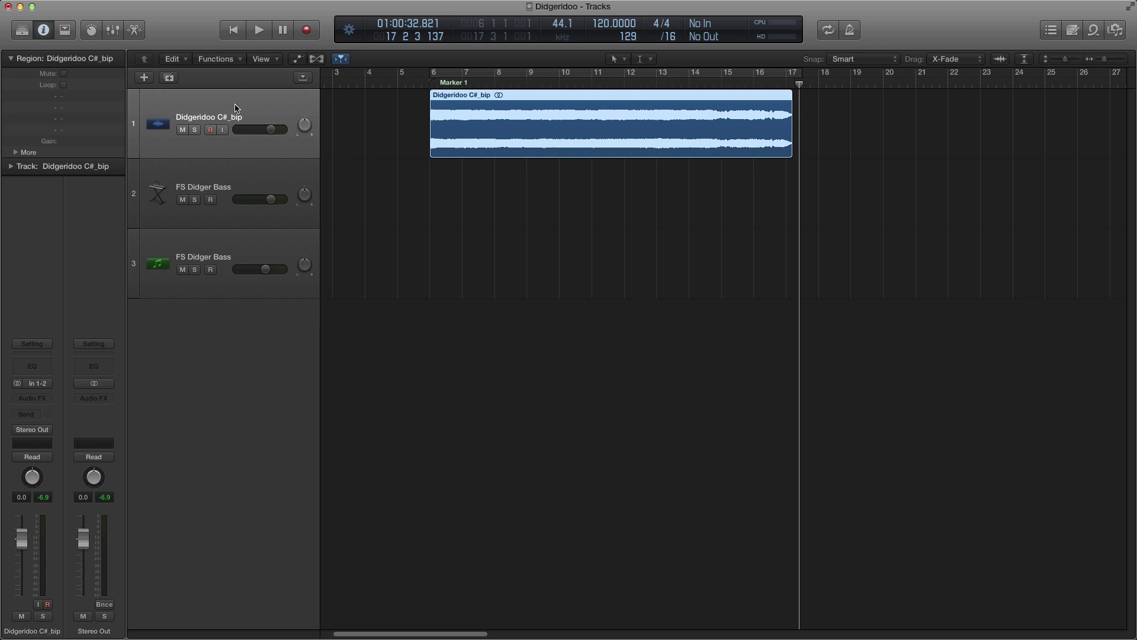
- Compare the EXS24 and Alchemy FS Didger Bass tracks, ending on EXS24 track 2
click(256, 170)
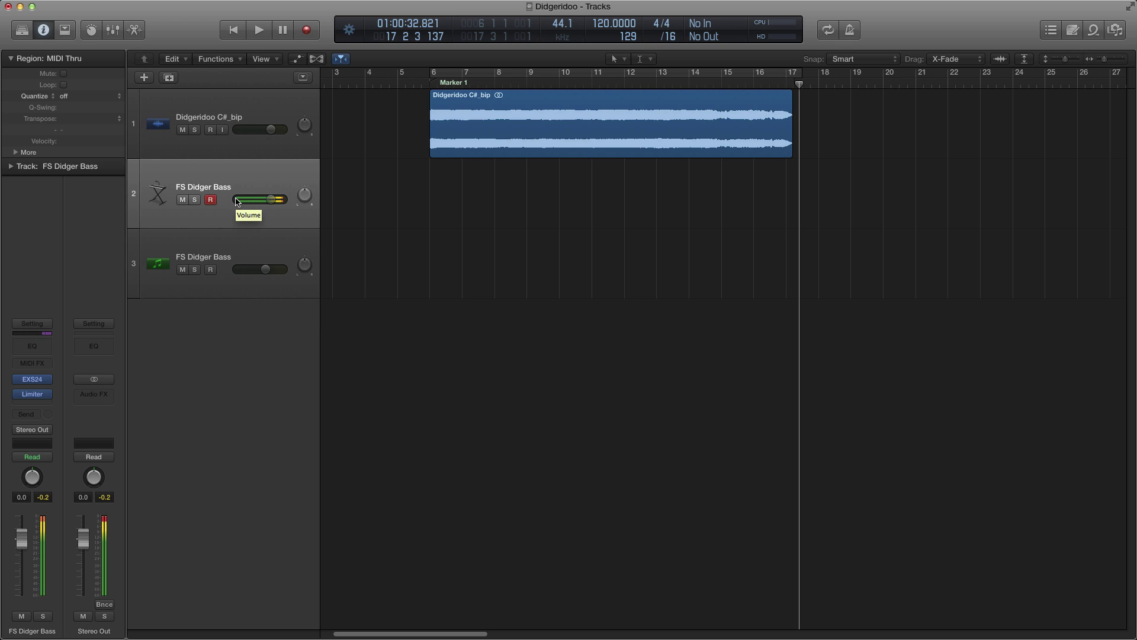
click(275, 240)
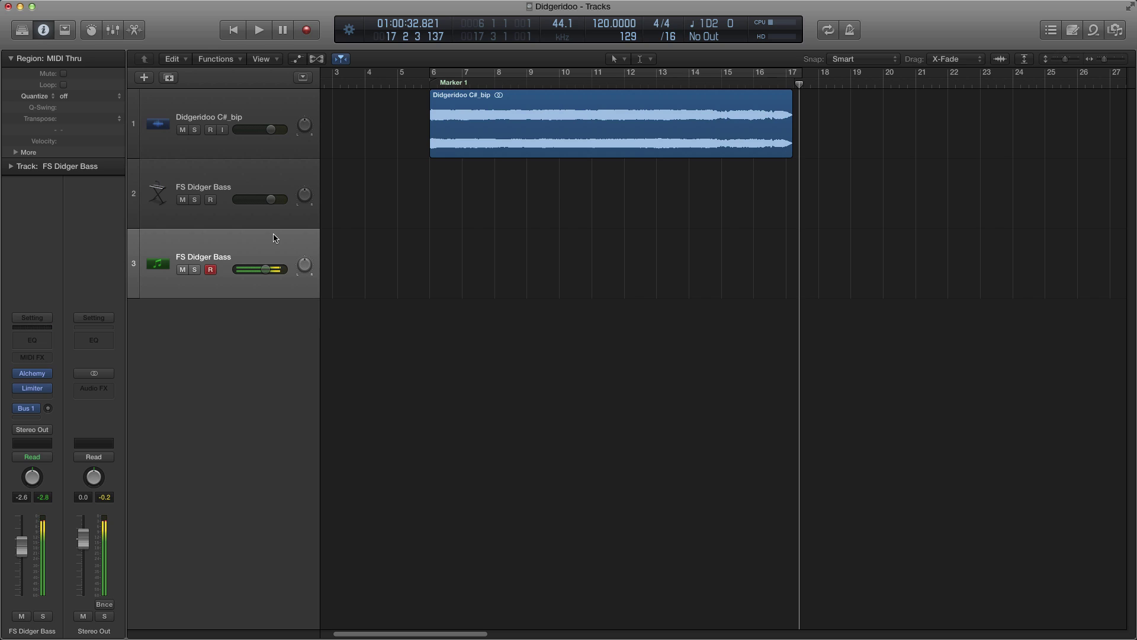
click(287, 173)
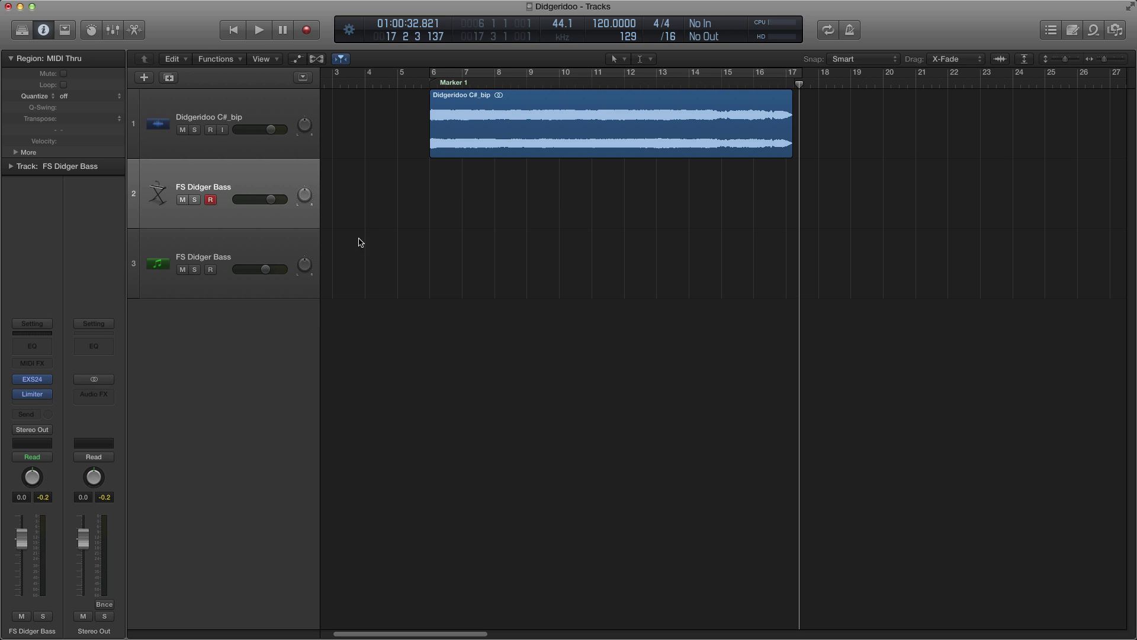
- Open the EXS24 window for FS-Didgeridoo and its Instrument Editor, positioned fully on screen
click(33, 379)
drag(995, 150, 541, 171)
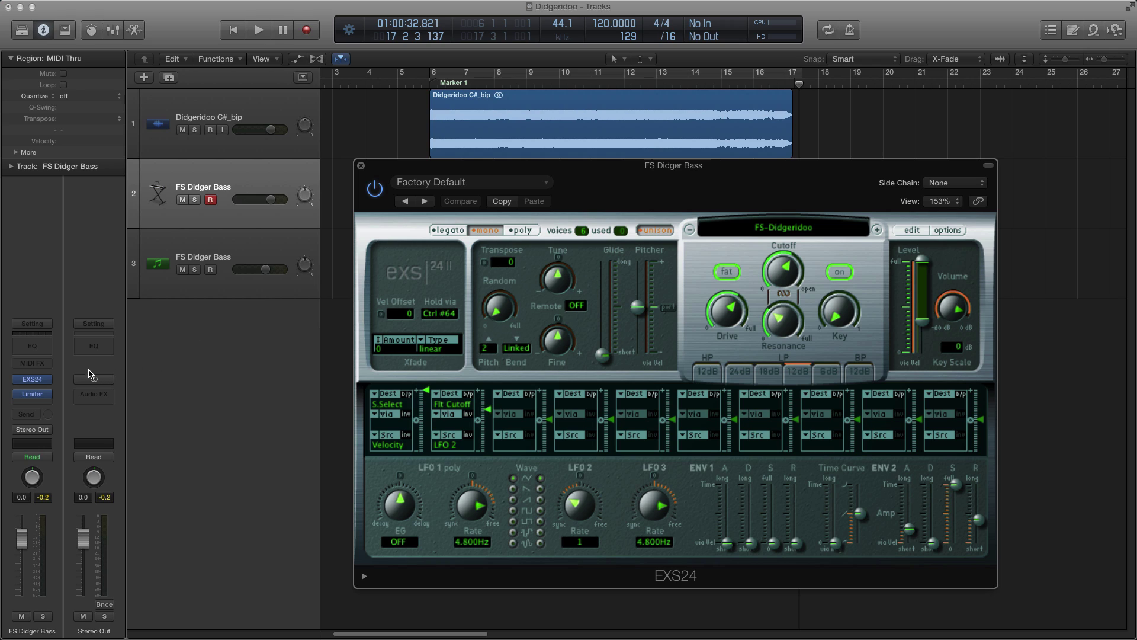
drag(797, 207, 783, 211)
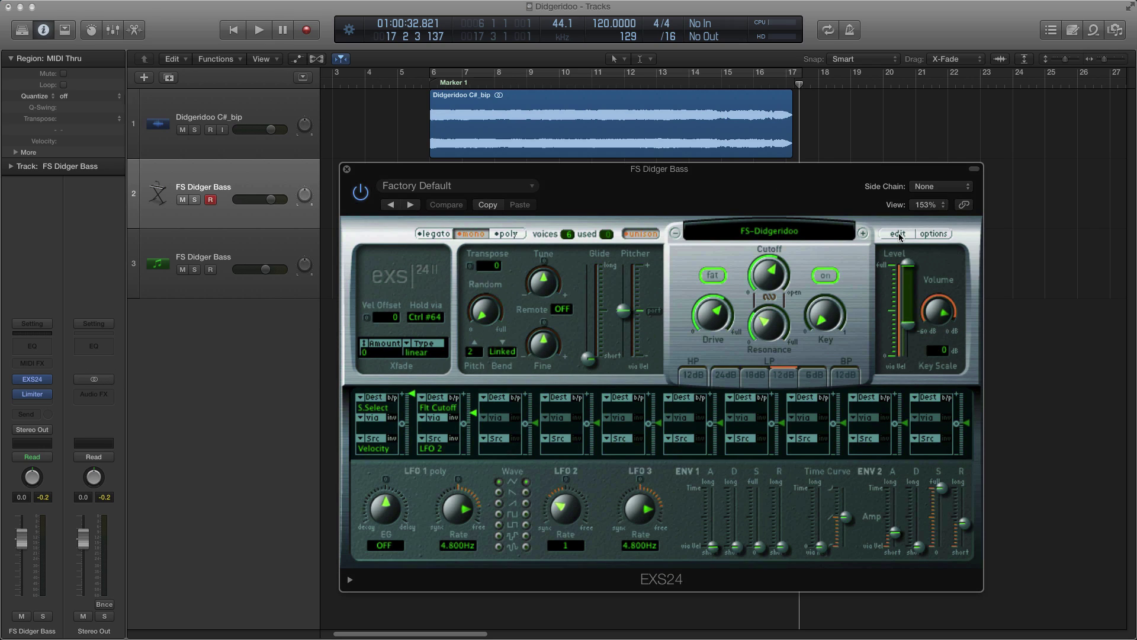
click(898, 234)
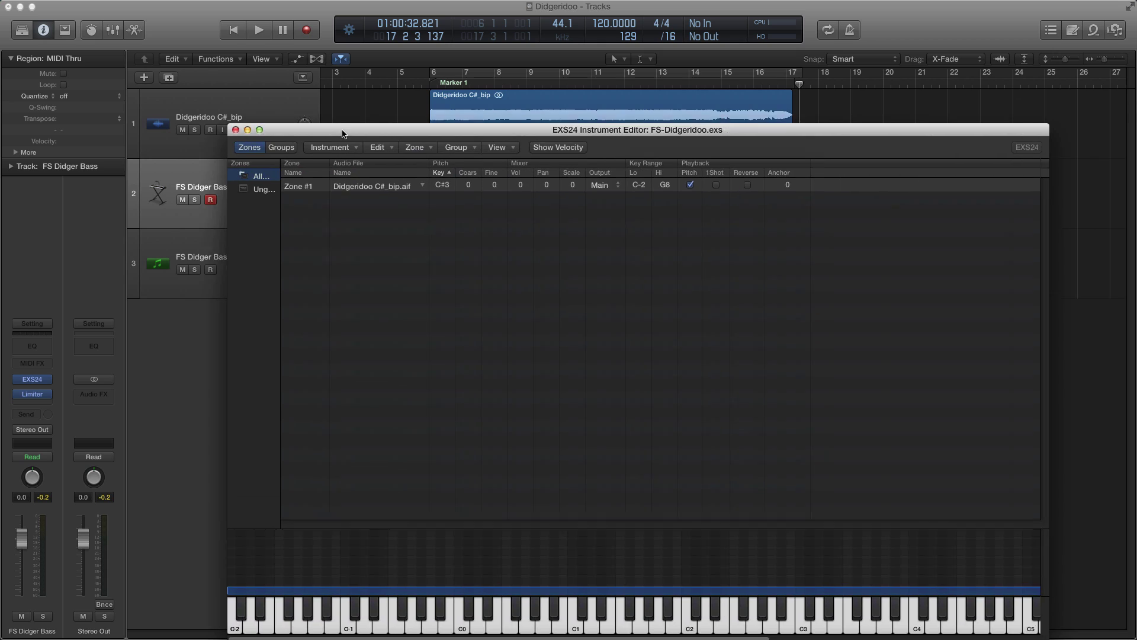
drag(347, 136, 360, 96)
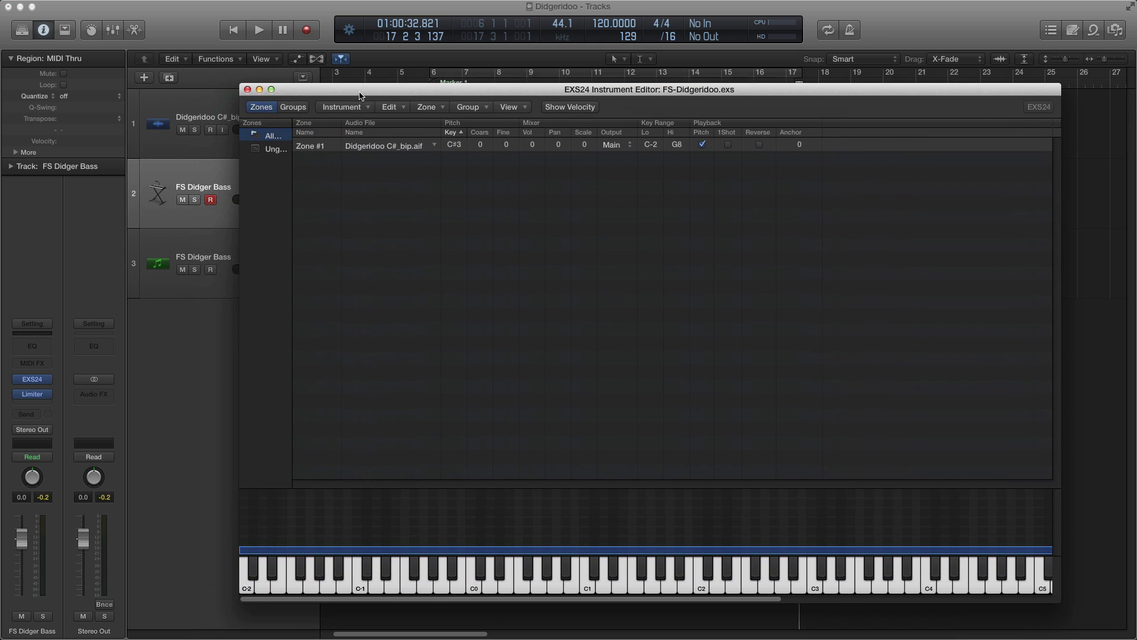
- Select Zone #1 and inspect its Didgeridoo C#_bip.aif audio file options without changes
click(399, 164)
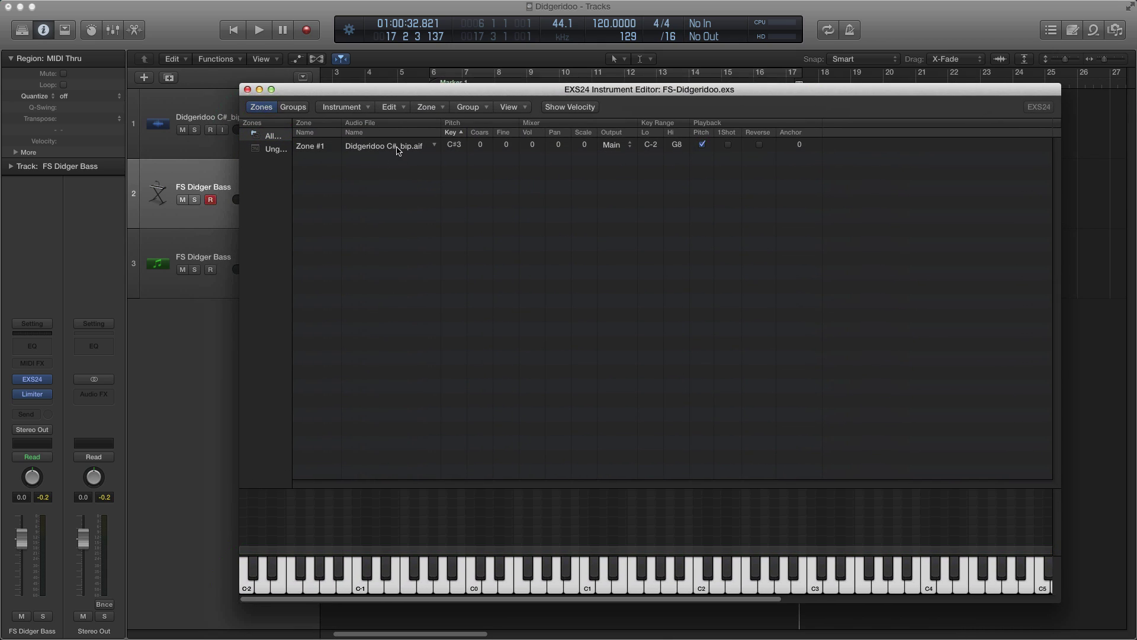
click(397, 148)
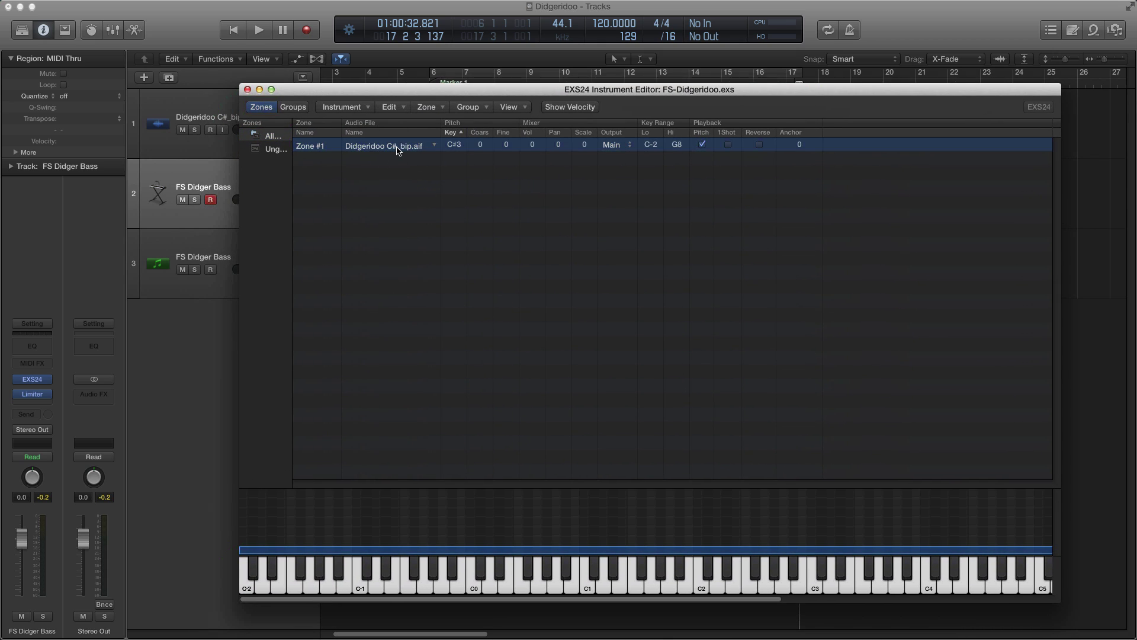
click(433, 107)
click(362, 201)
click(434, 146)
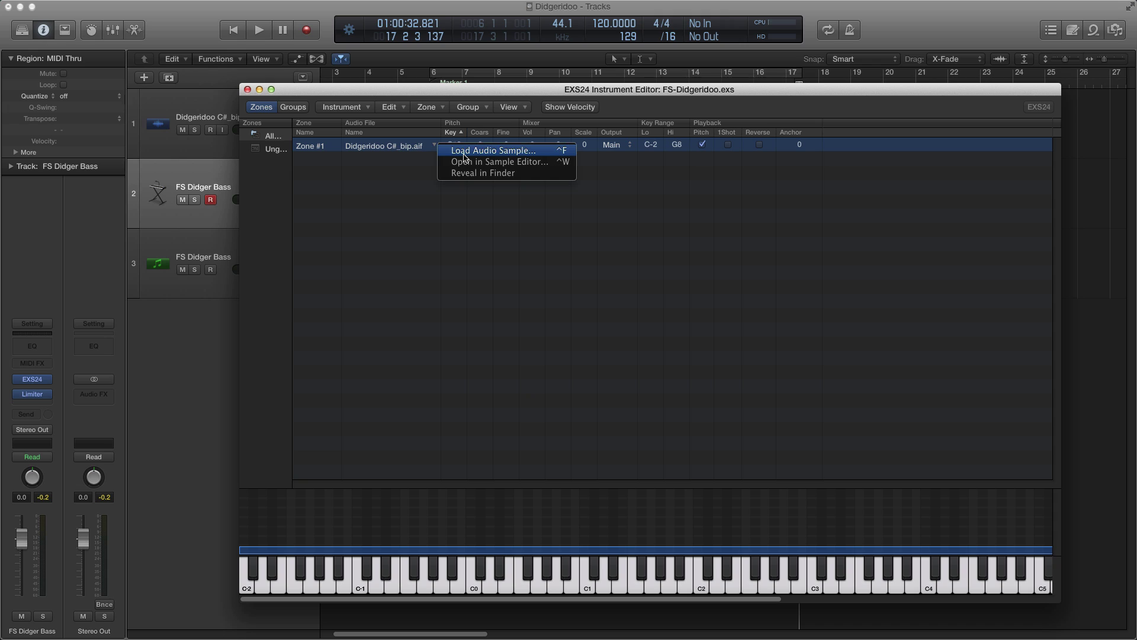
click(419, 156)
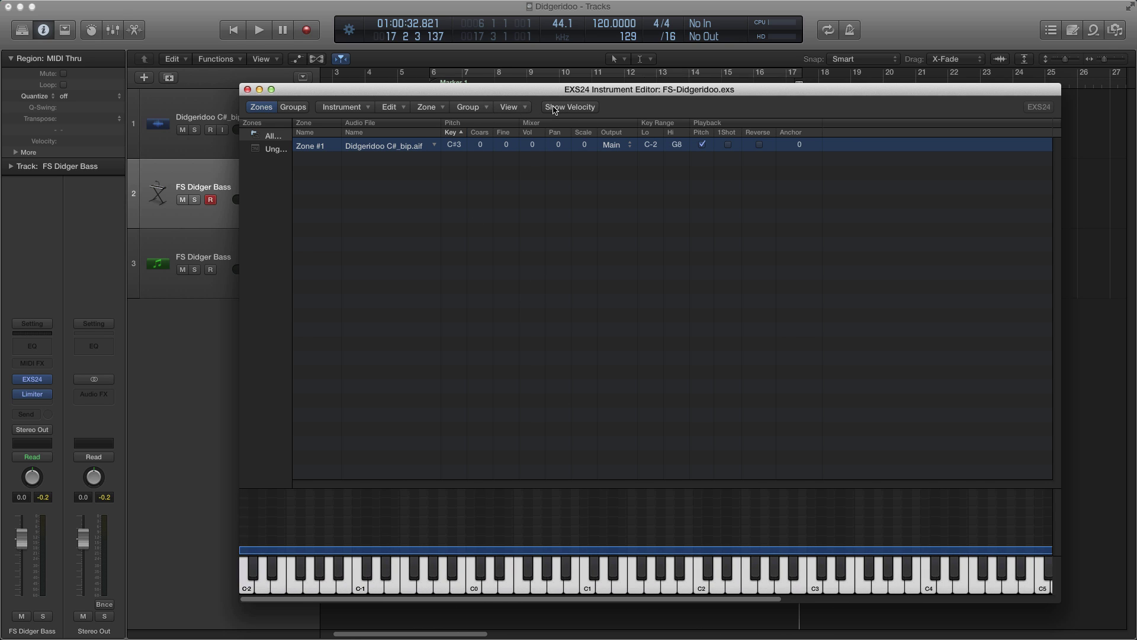
click(523, 107)
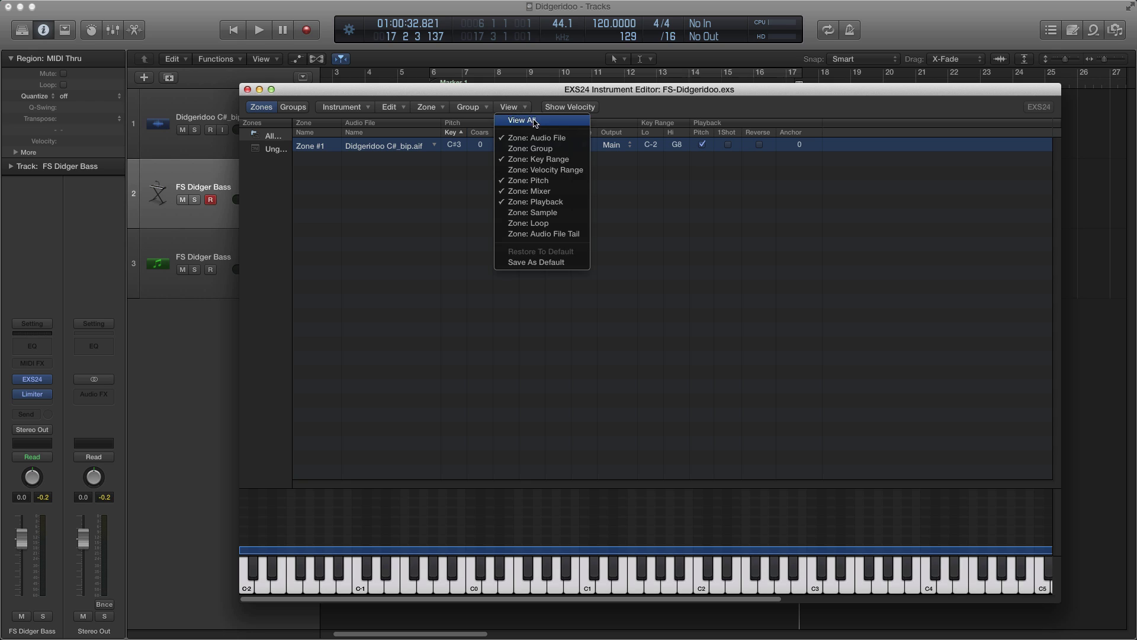
- Show Zone: Sample and Zone: Loop columns, revealing start 550000, loop 600000–988536, crossfade 1000
click(547, 213)
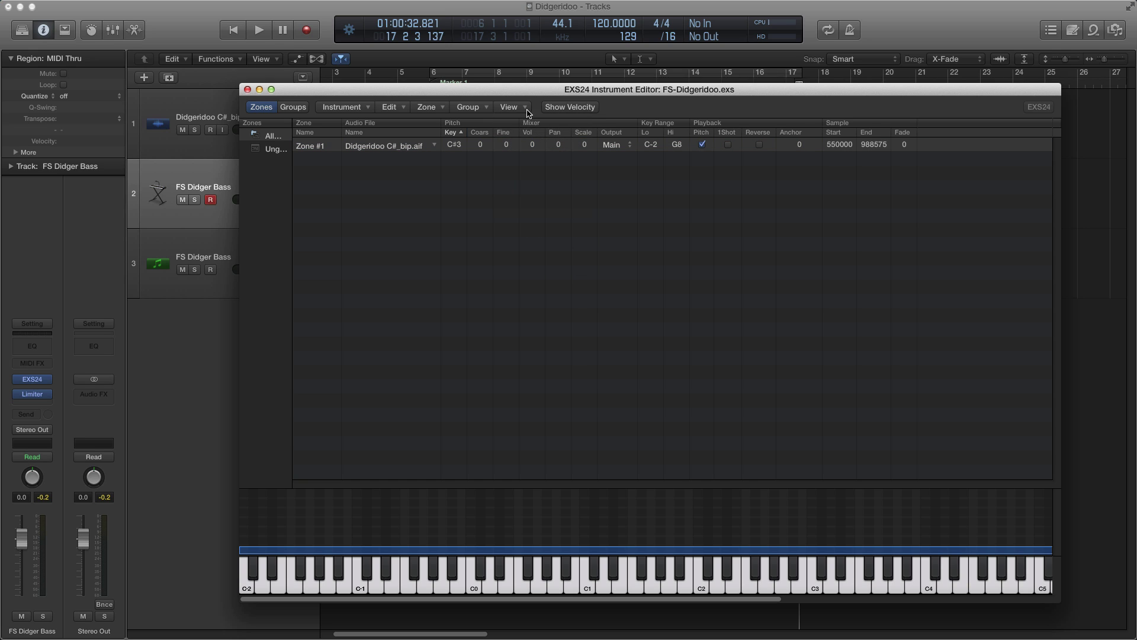
click(526, 107)
click(541, 224)
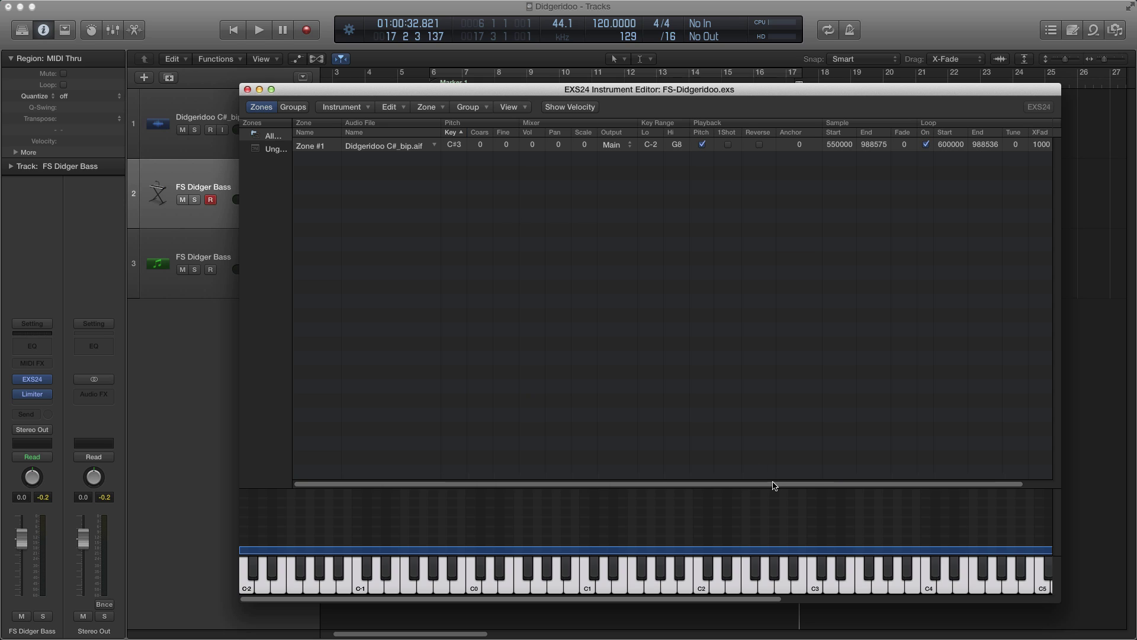
drag(774, 484, 838, 486)
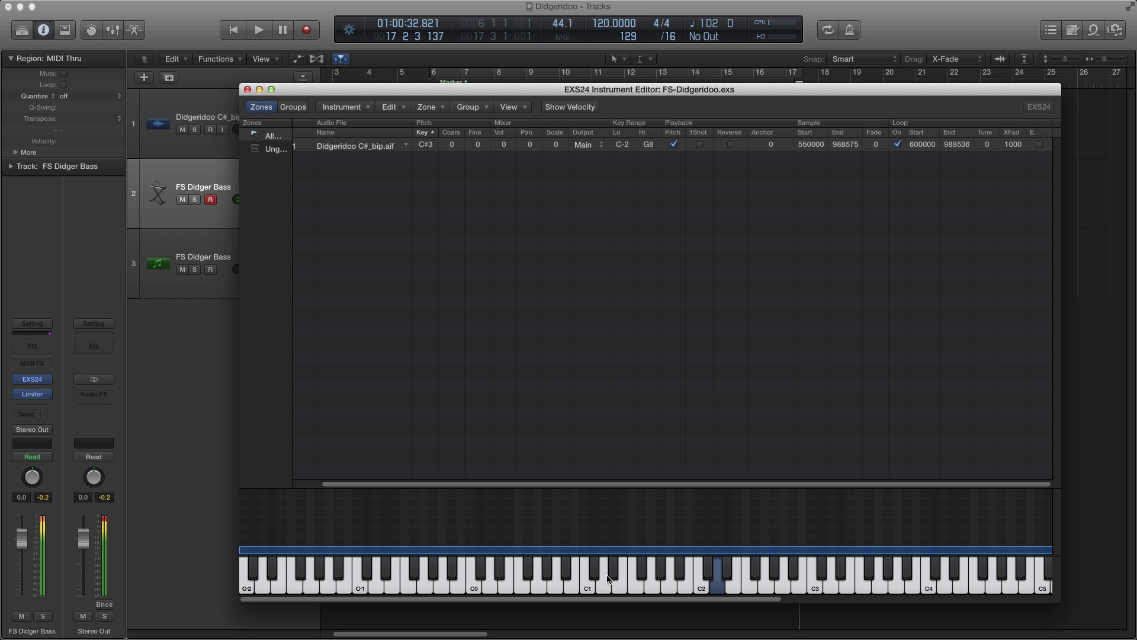
click(191, 175)
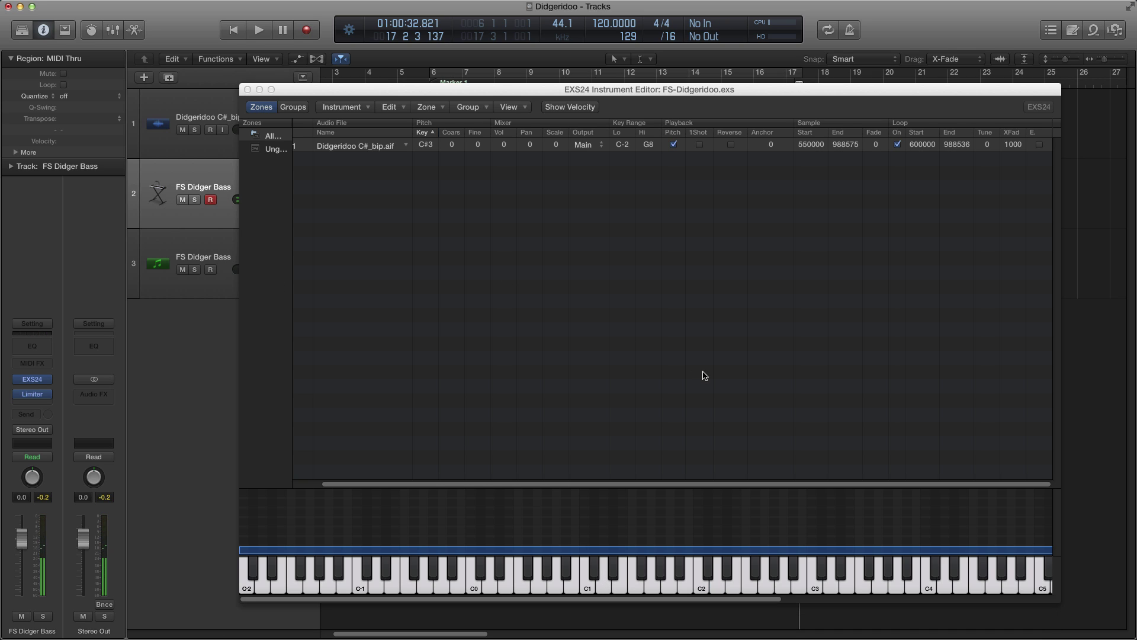
mouse_move(523, 90)
mouse_down()
mouse_move(536, 114)
mouse_move(511, 76)
mouse_up()
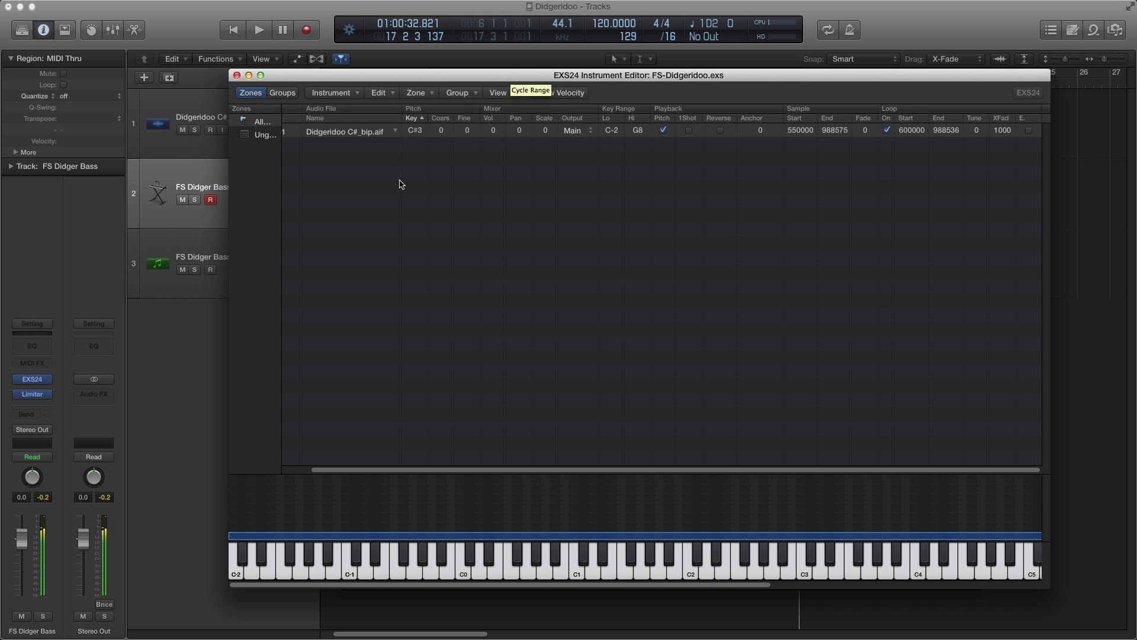
drag(277, 78, 283, 76)
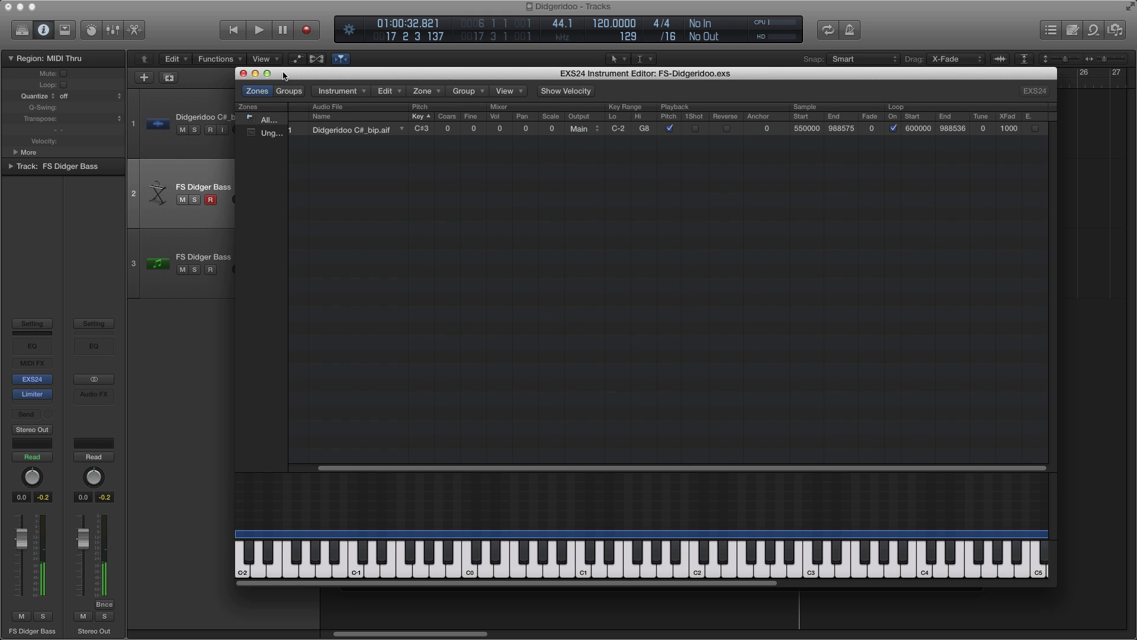
- Close the Instrument Editor and raise the EXS24 filter Drive to 64.1%
click(243, 74)
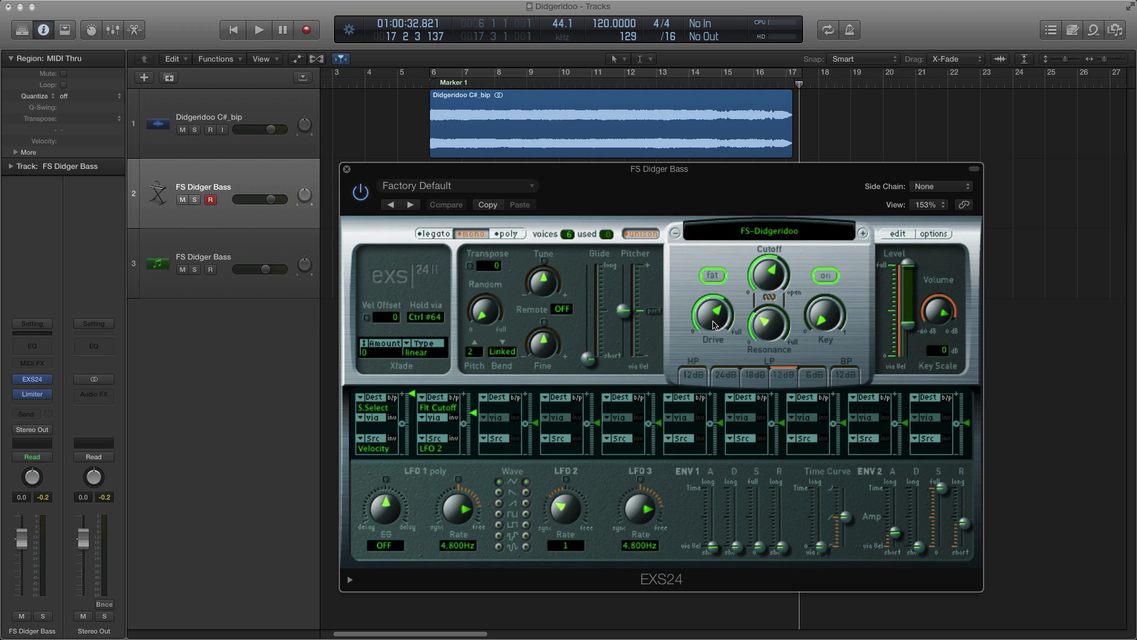
mouse_move(714, 325)
scroll(714, 325, up, 1)
mouse_move(775, 332)
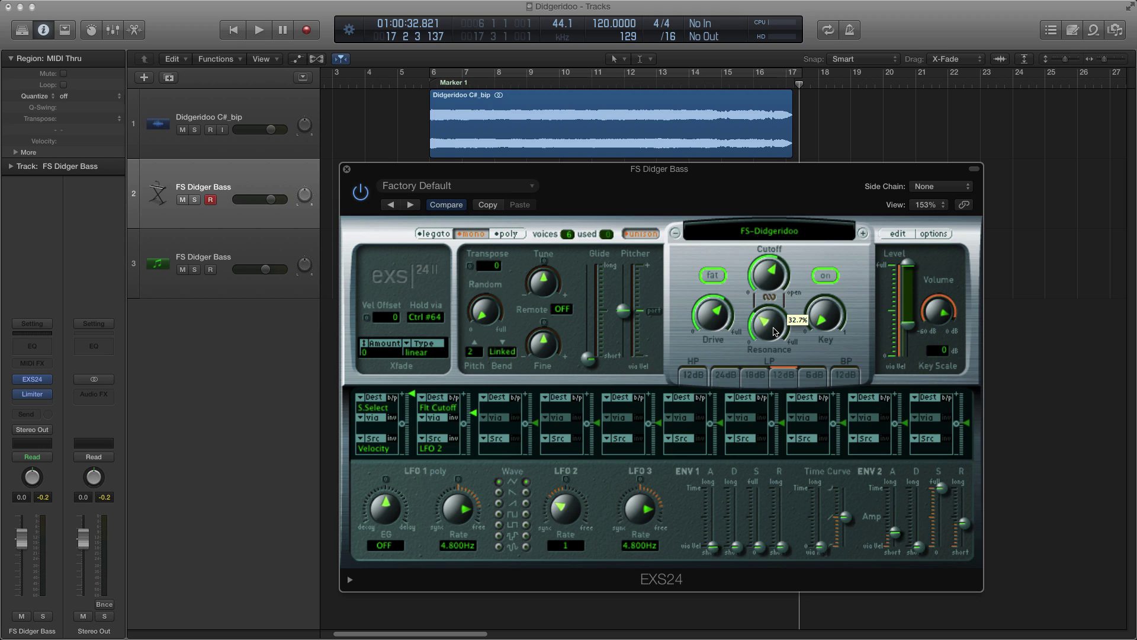
mouse_move(776, 281)
click(442, 410)
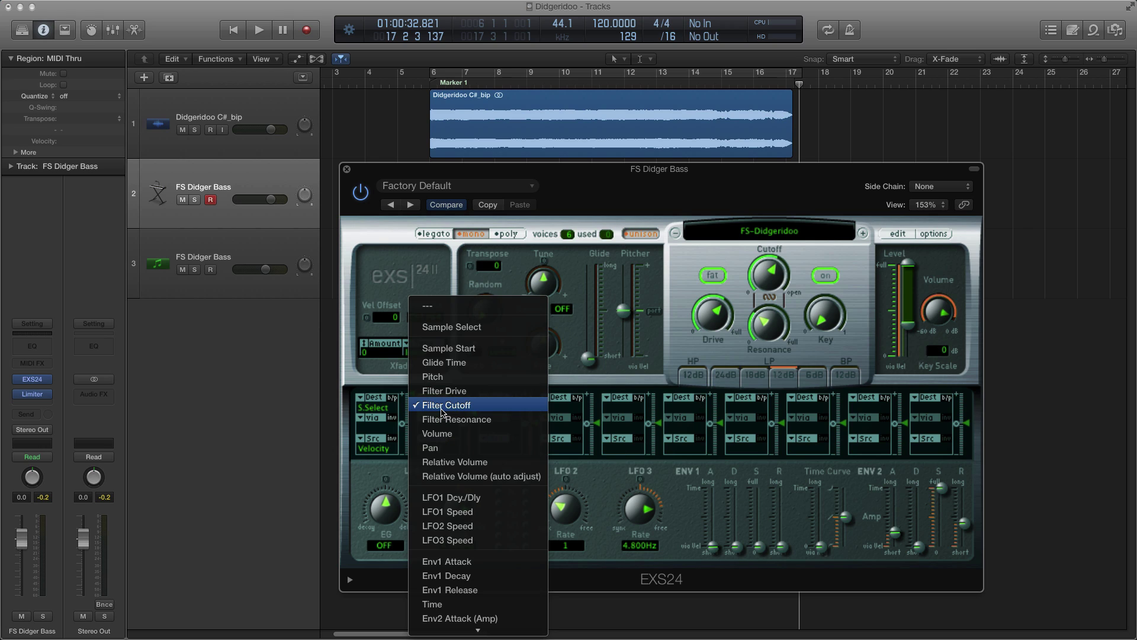
click(380, 477)
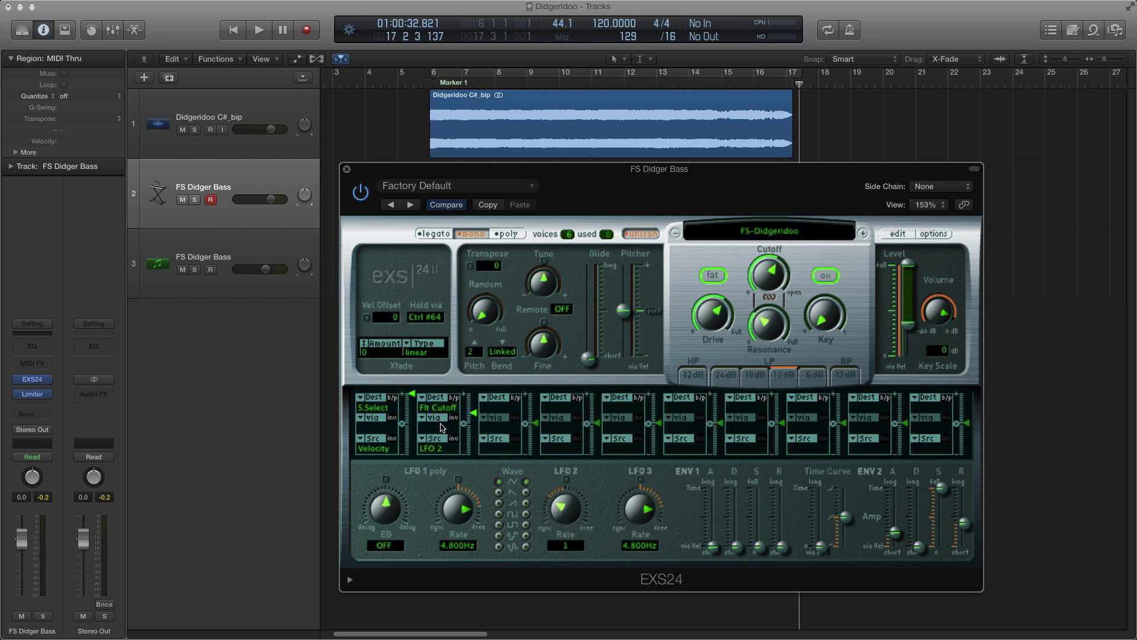
click(438, 407)
click(517, 409)
click(446, 427)
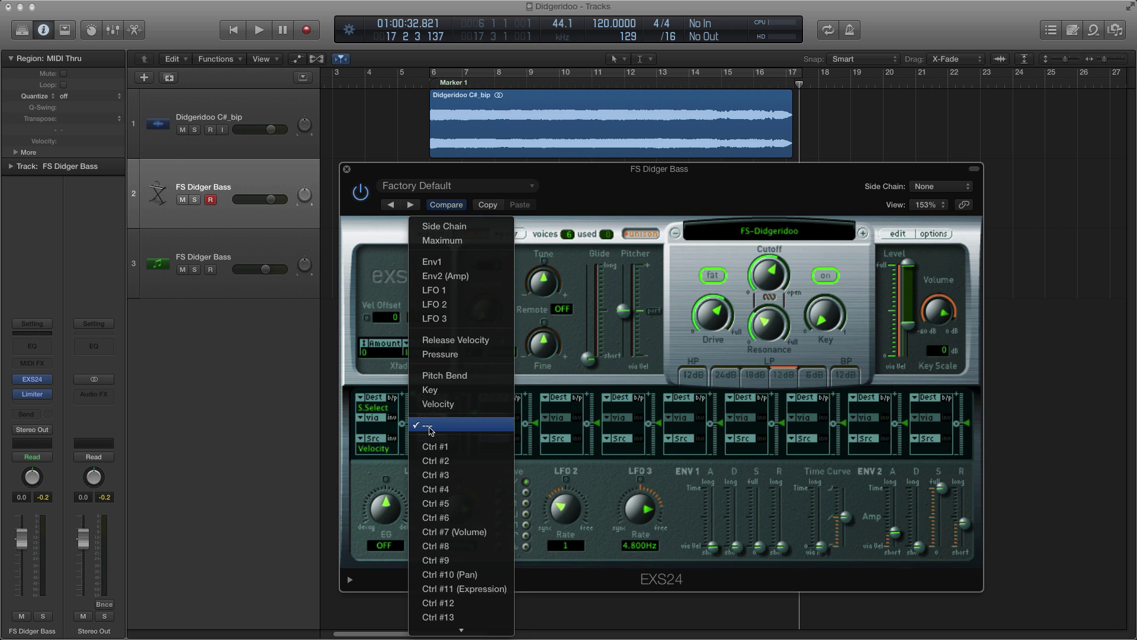
click(435, 430)
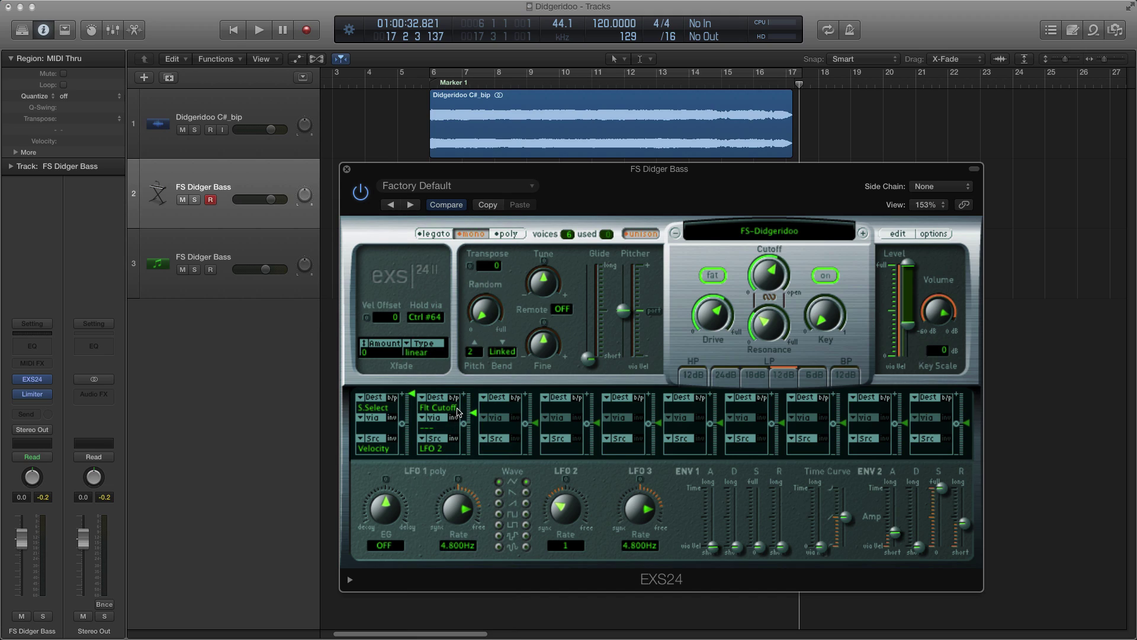
- Turn off the unison button on the FS Didger Bass EXS24
mouse_move(476, 417)
click(646, 234)
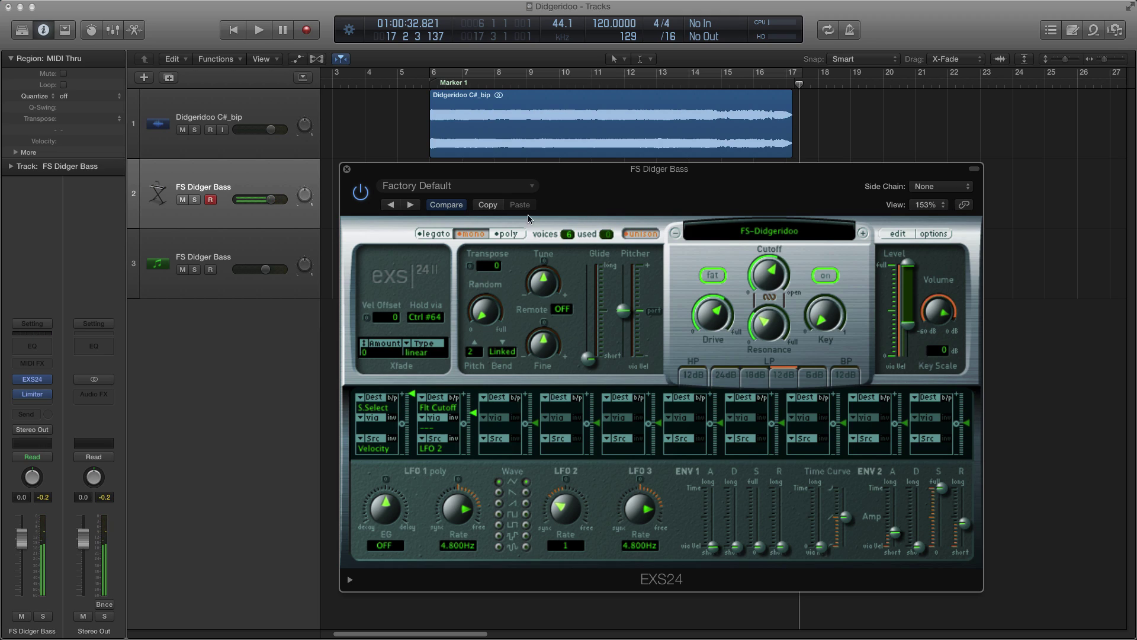
- Review the Limiter's extended parameters unchanged, then lower the channel fader to -1.7 dB
mouse_move(39, 399)
click(34, 399)
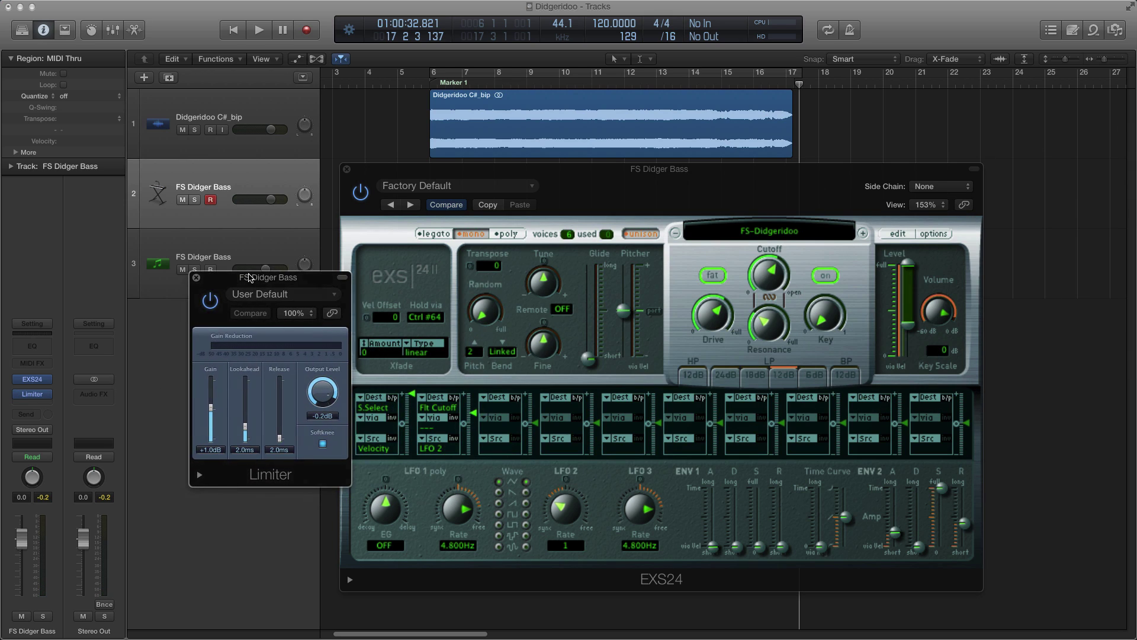
click(201, 472)
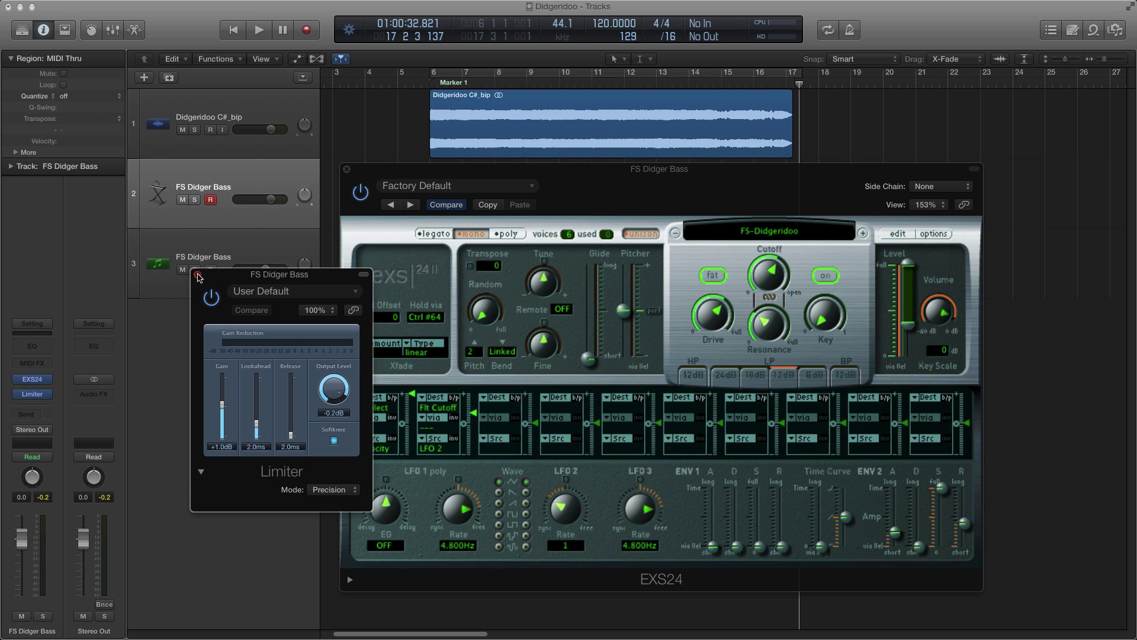
click(198, 274)
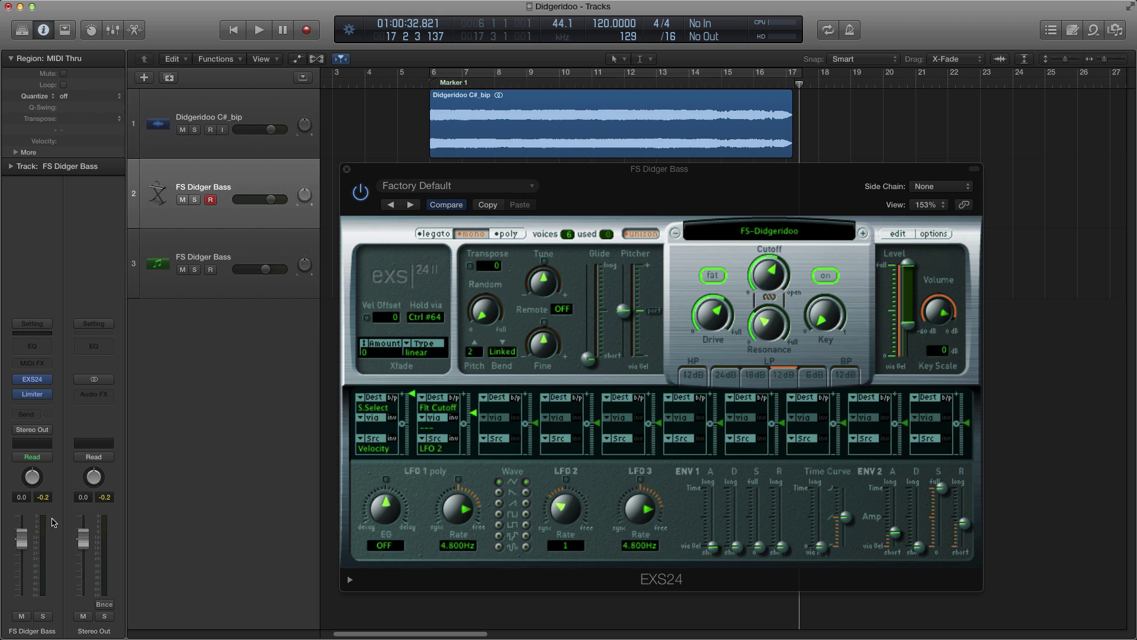
mouse_move(22, 540)
mouse_down()
mouse_move(22, 561)
mouse_move(22, 542)
mouse_up()
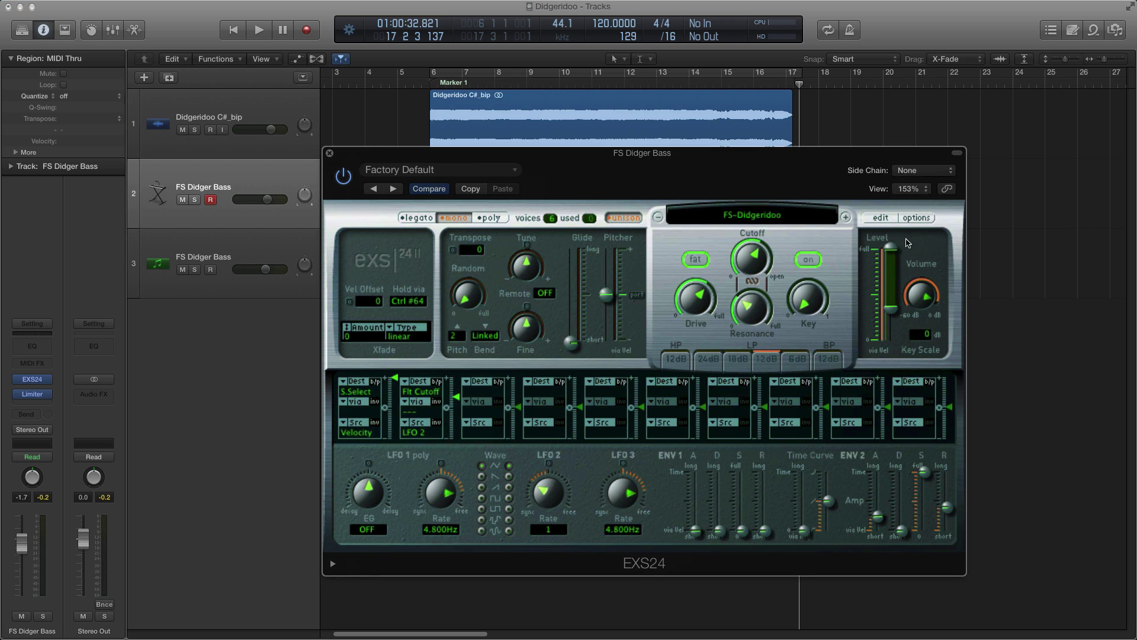
- Reopen the FS-Didgeridoo Instrument Editor with Zone: Sample and Zone: Loop columns scrolled into view
click(881, 219)
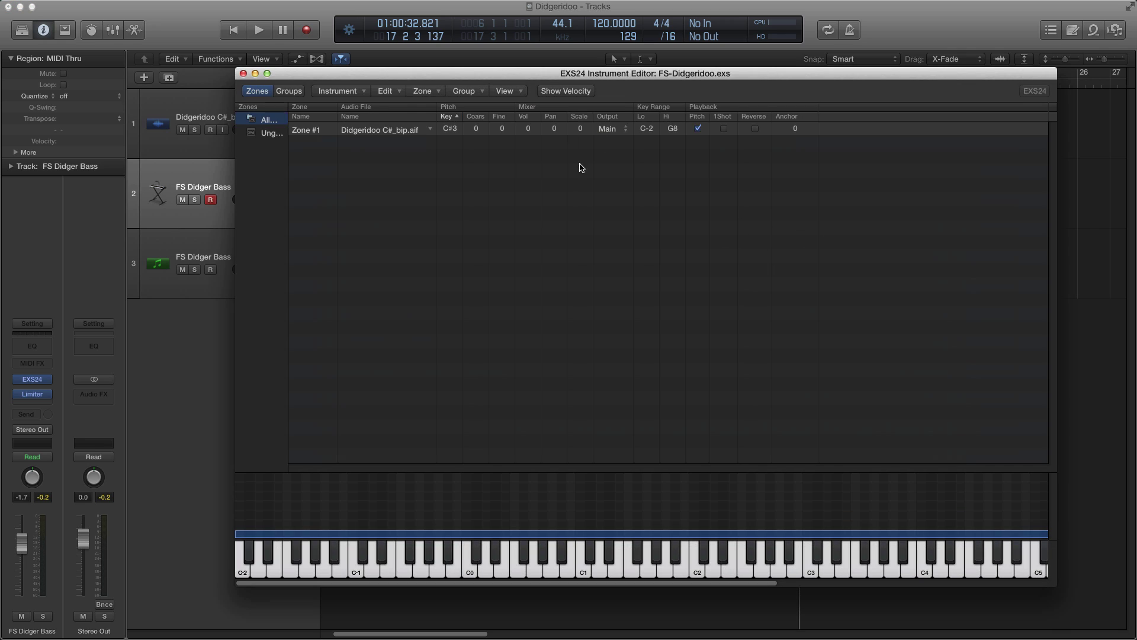
click(505, 91)
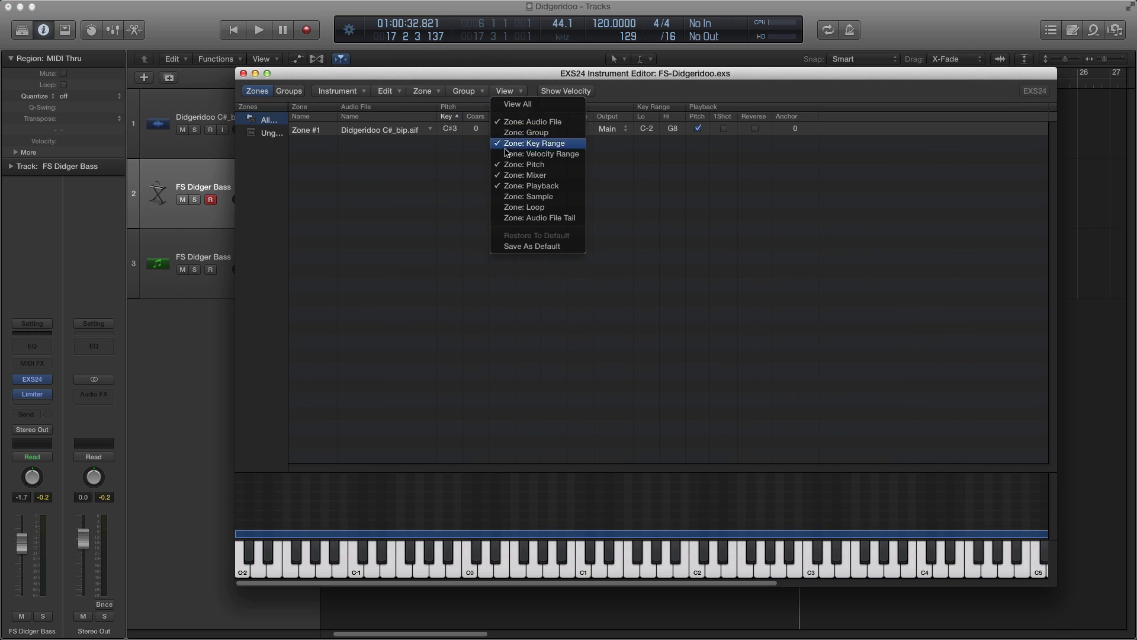
click(523, 197)
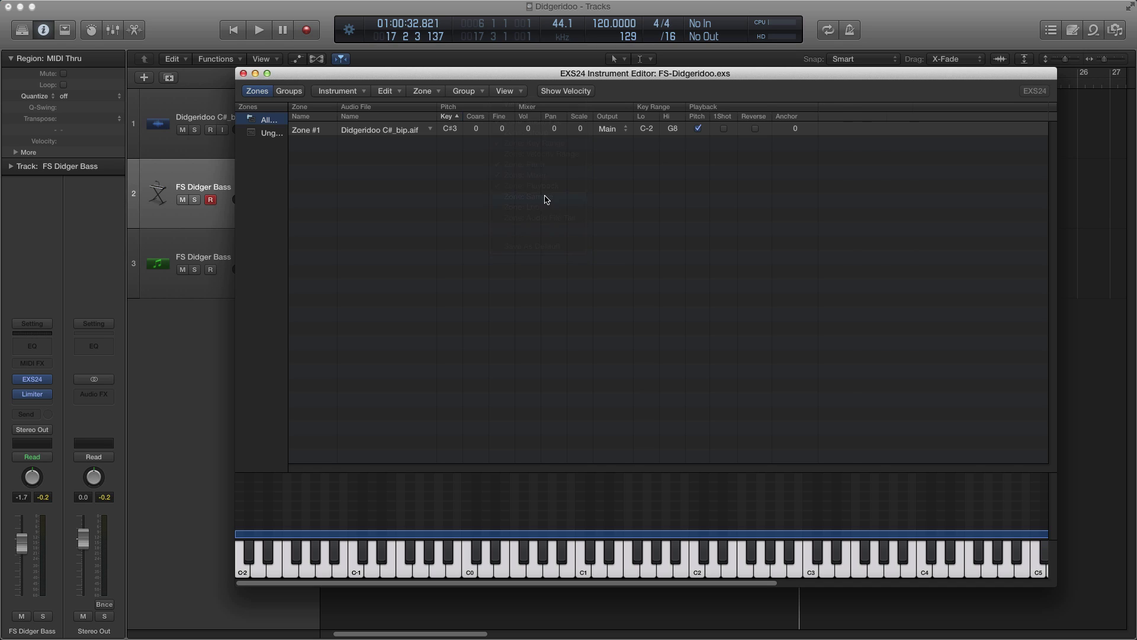
click(524, 92)
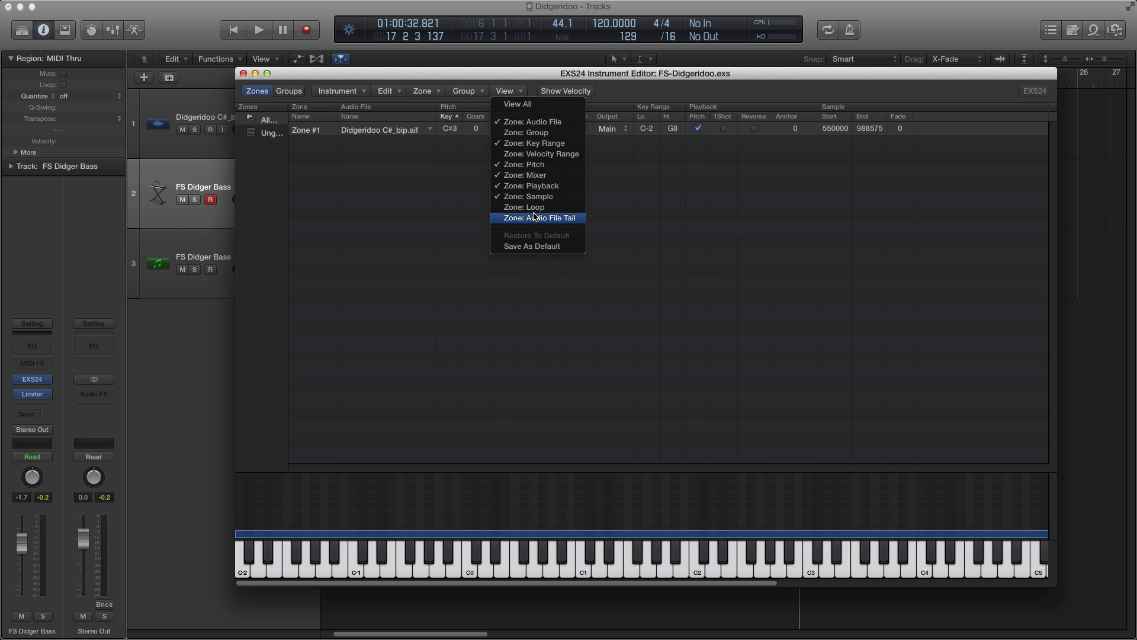
click(533, 207)
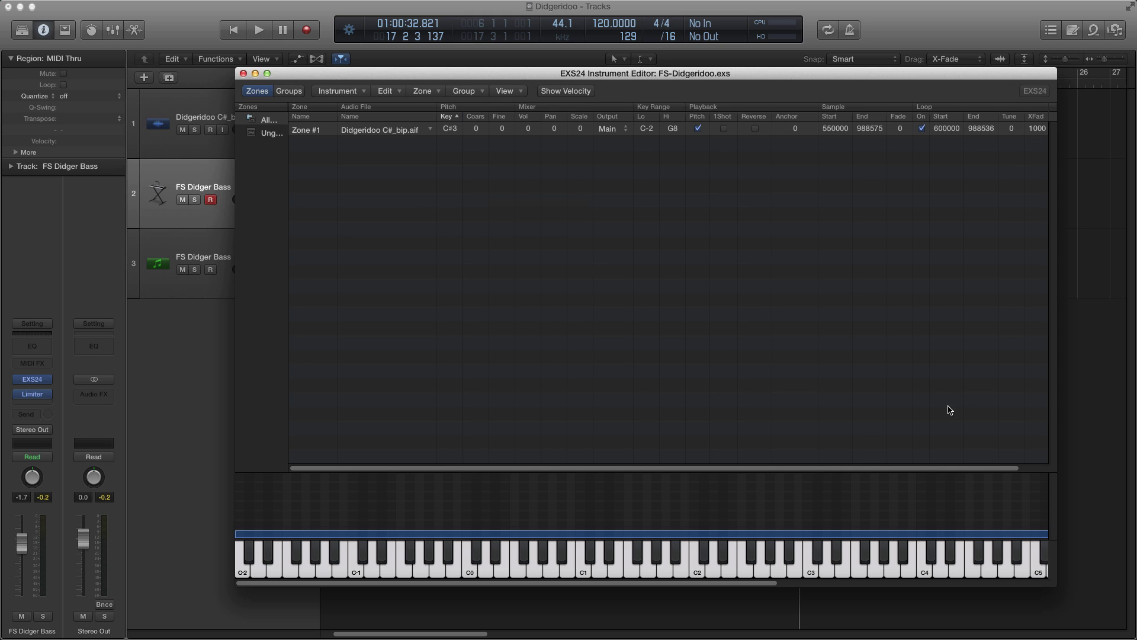
drag(964, 468, 1034, 471)
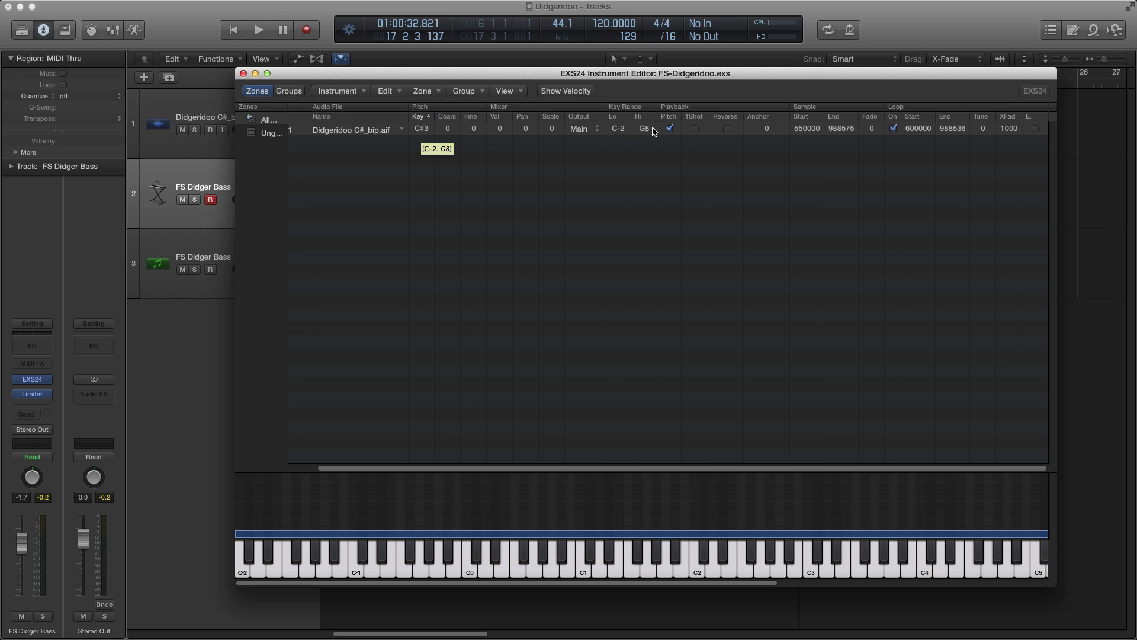
drag(249, 78, 237, 87)
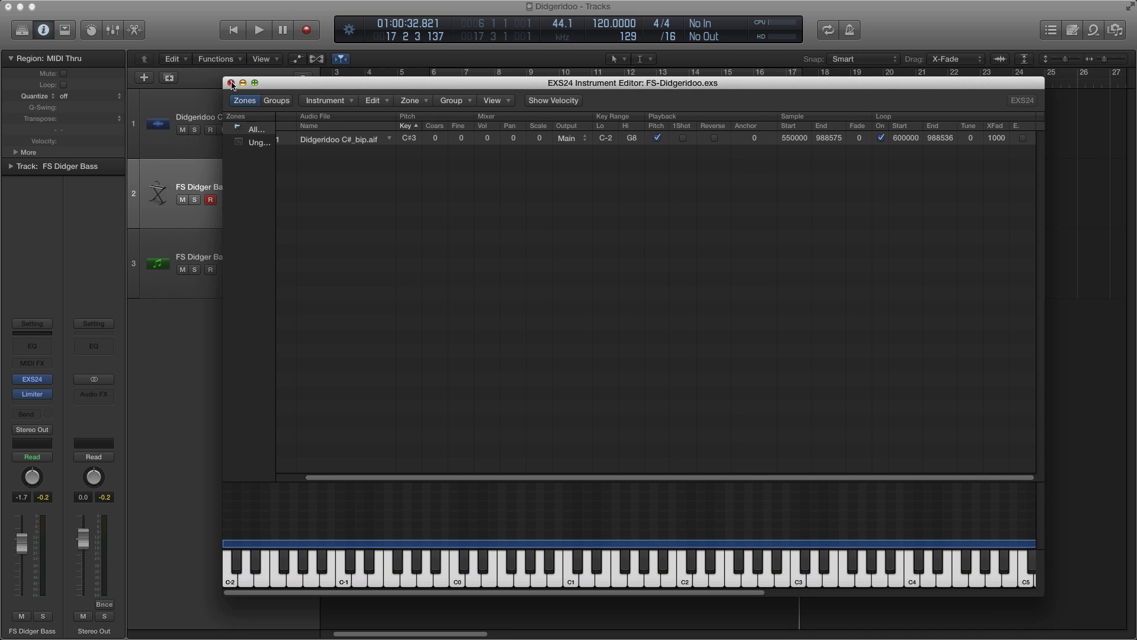
- Close the EXS24 editor and plug-in windows, then select track 3, FS Didger Bass
click(231, 83)
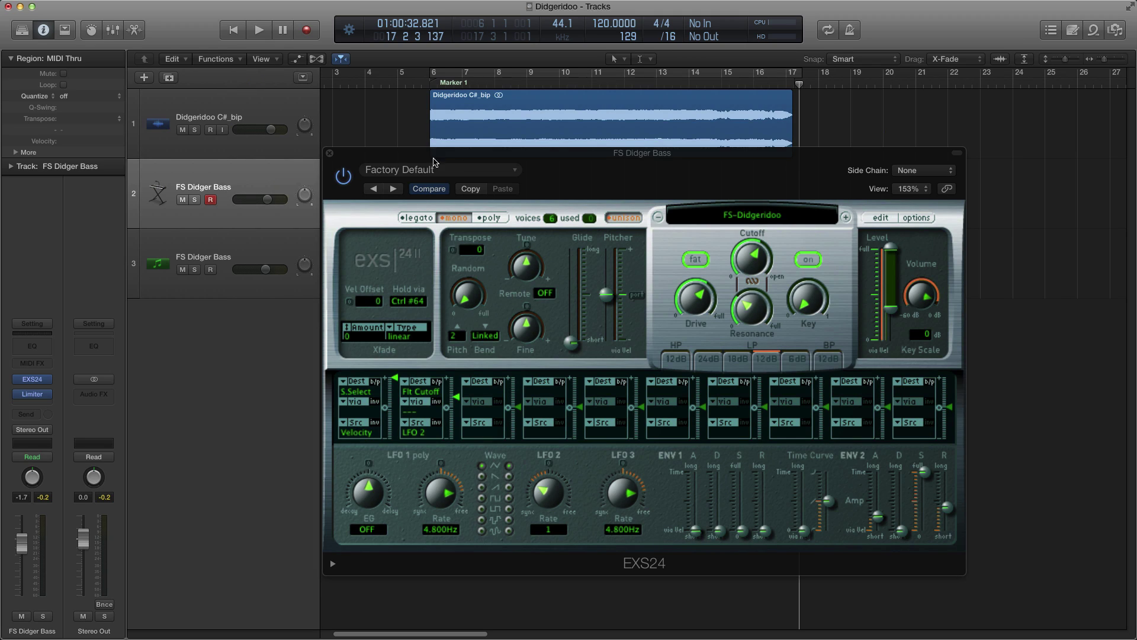
click(330, 155)
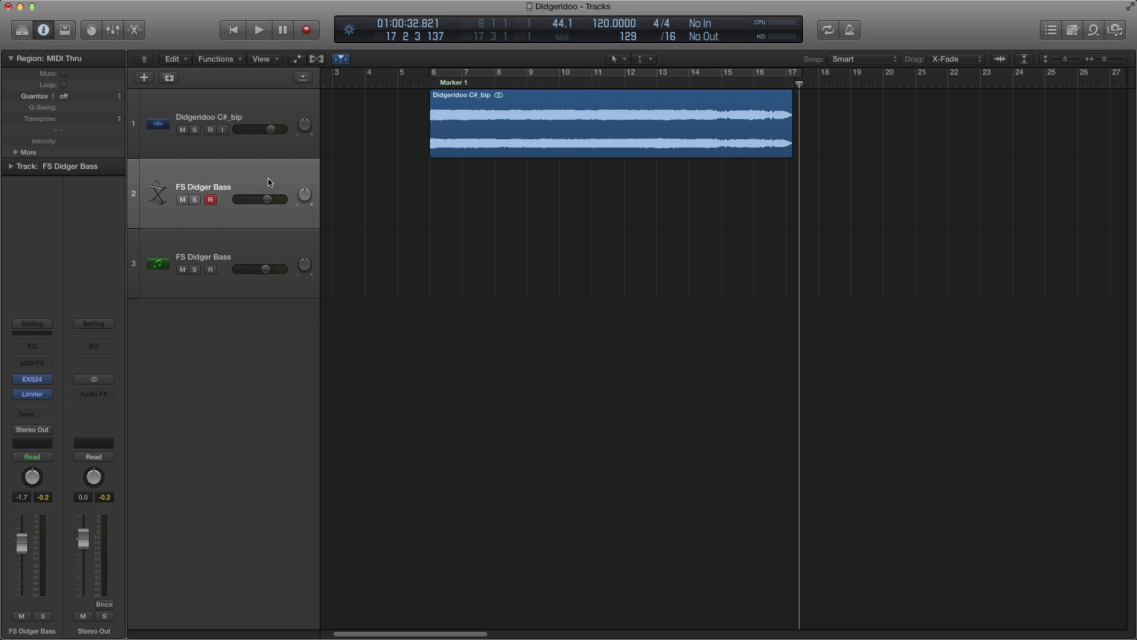
click(258, 241)
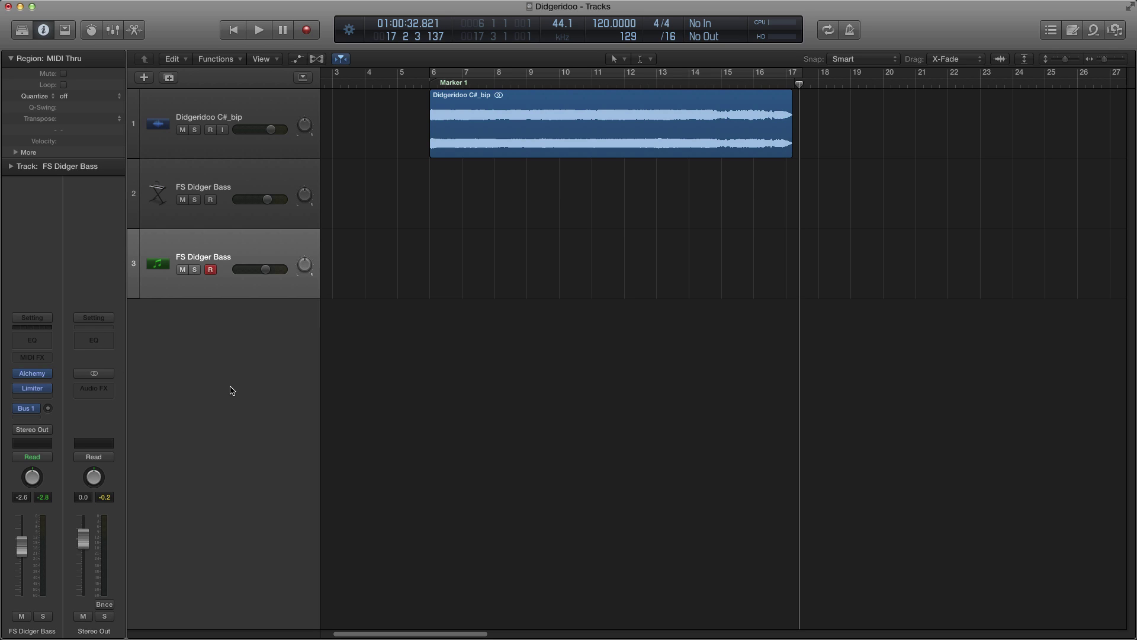
mouse_move(34, 378)
- Open track 3's Alchemy instrument and show Source A's detailed settings
click(33, 373)
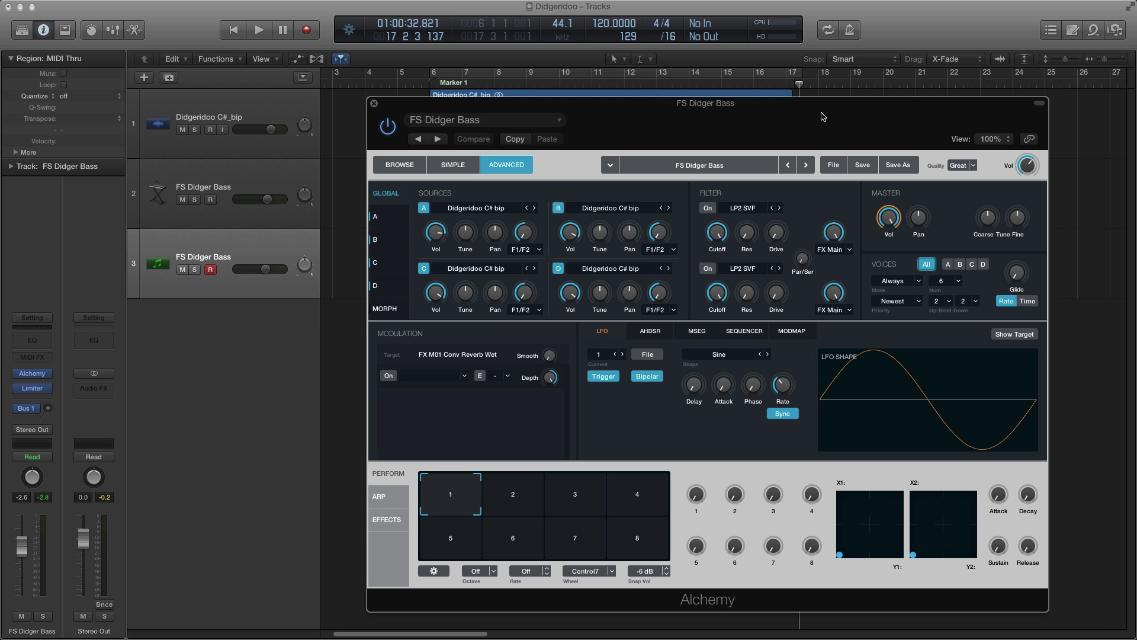
drag(799, 105, 787, 84)
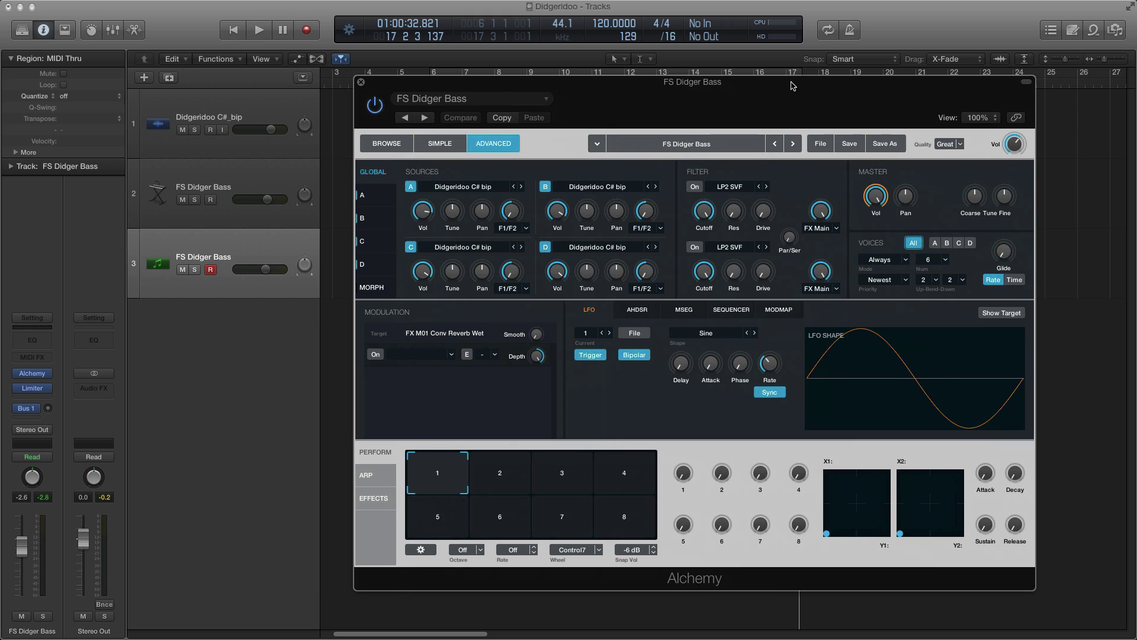
click(376, 196)
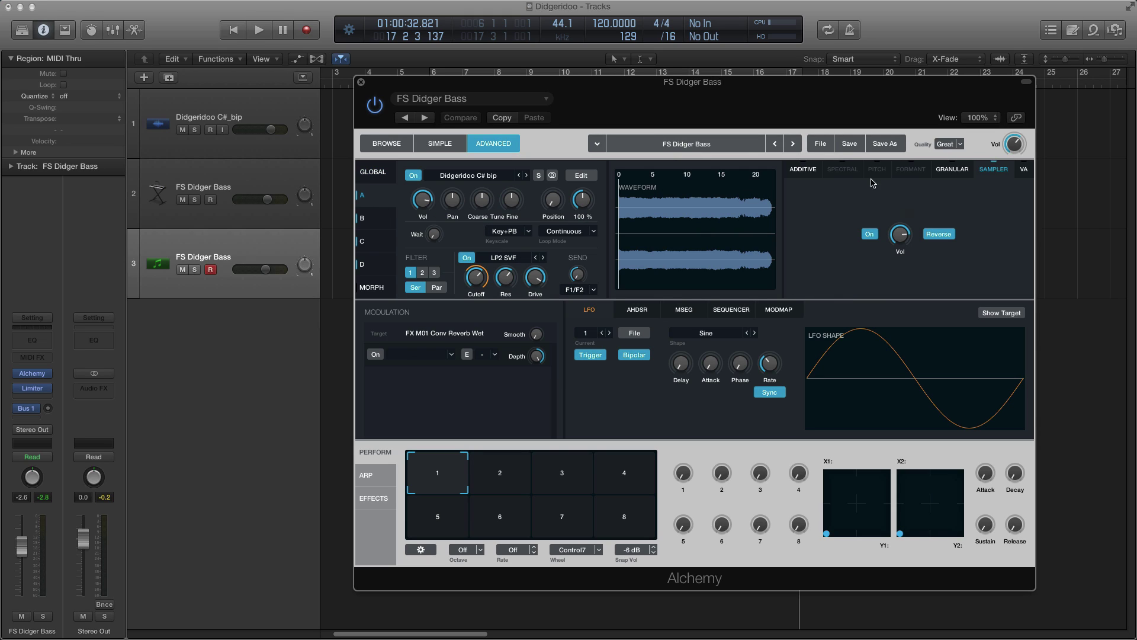
- Inspect Source A's VA oscillator, keeping the Saw waveform, then return to its sampler settings
click(1024, 169)
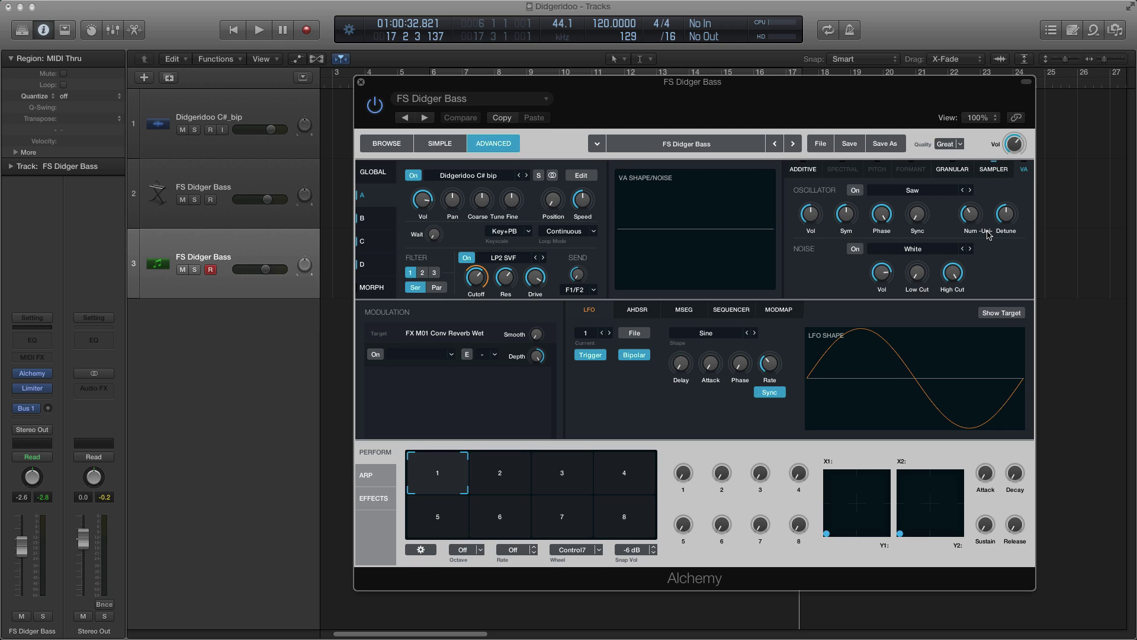
click(972, 222)
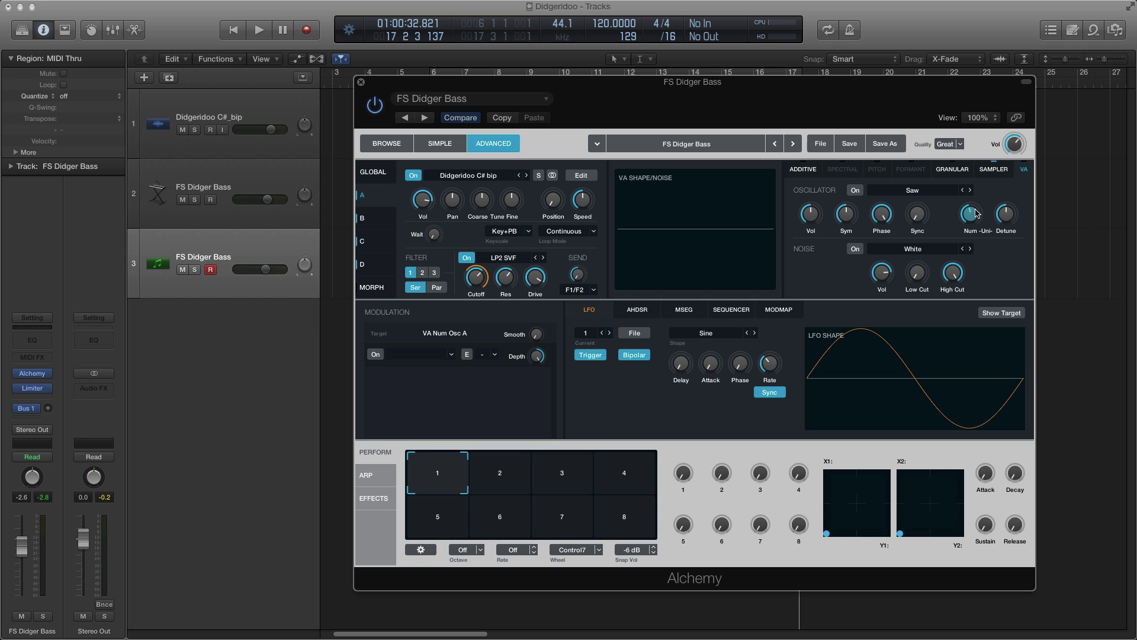
mouse_move(978, 218)
click(913, 191)
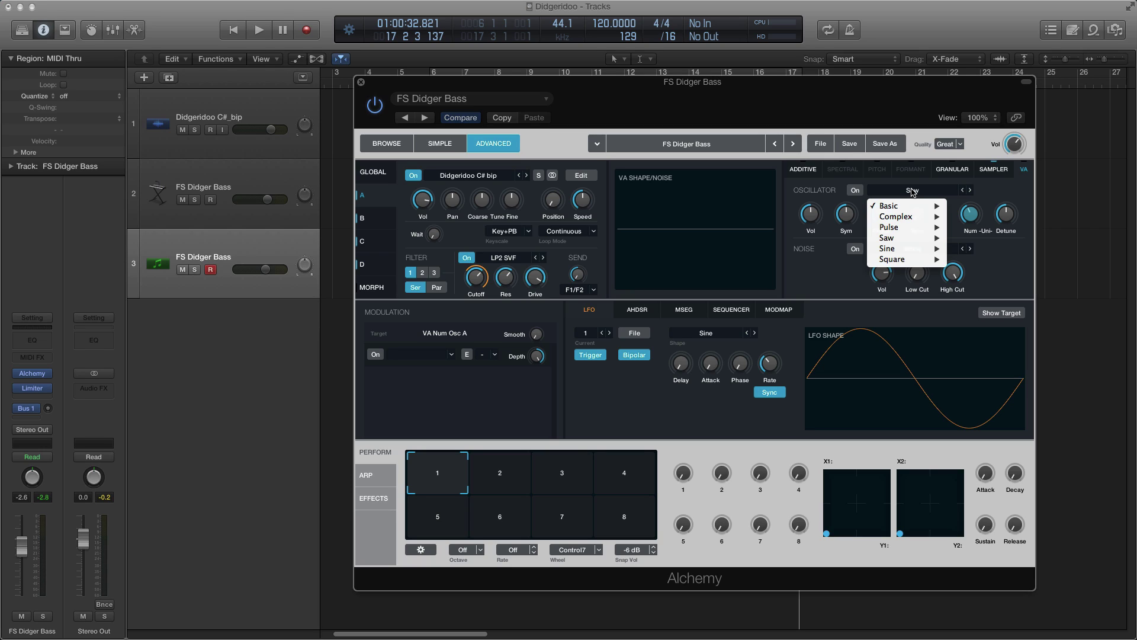
click(1000, 179)
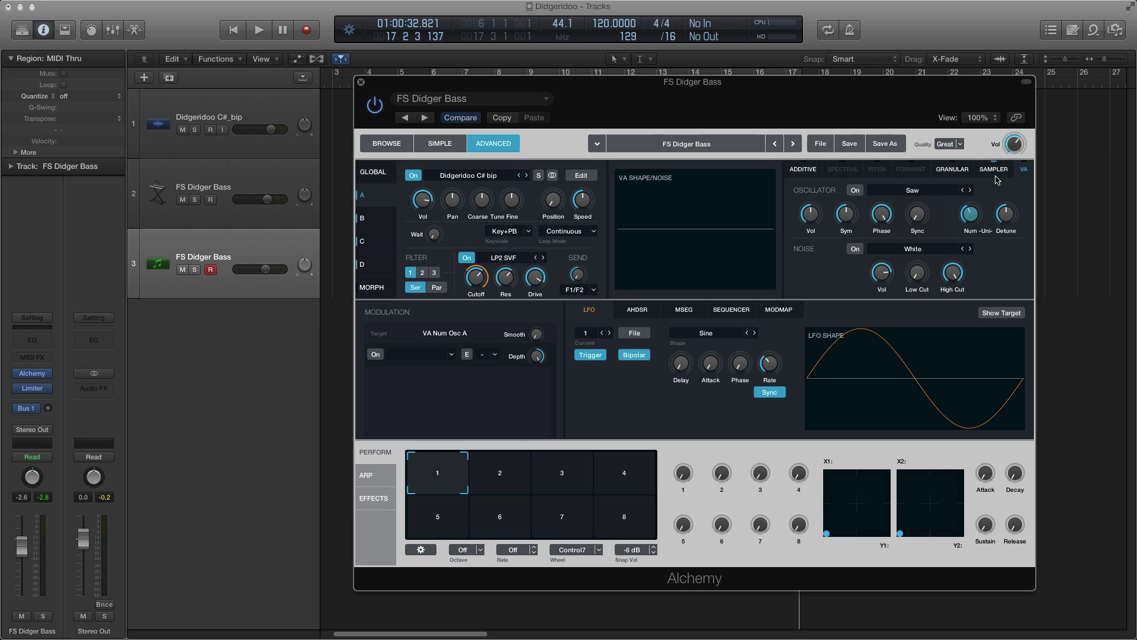
click(917, 192)
click(918, 195)
mouse_move(961, 219)
click(378, 200)
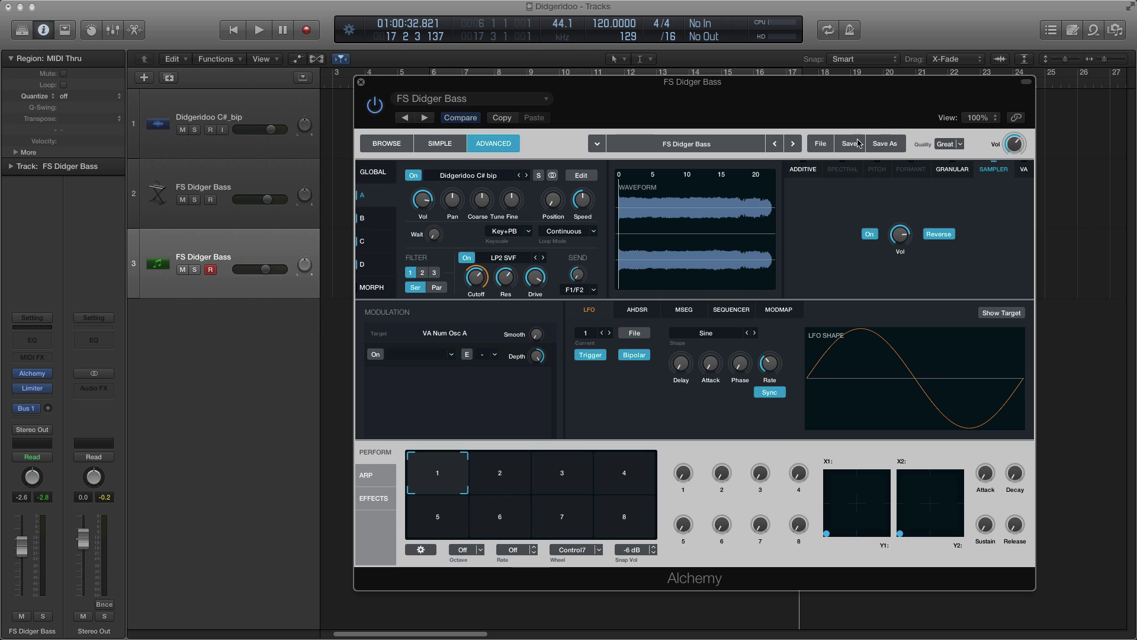
- Browse Alchemy's file options and Source A's options without changes, ending on Source A's detail page
click(819, 146)
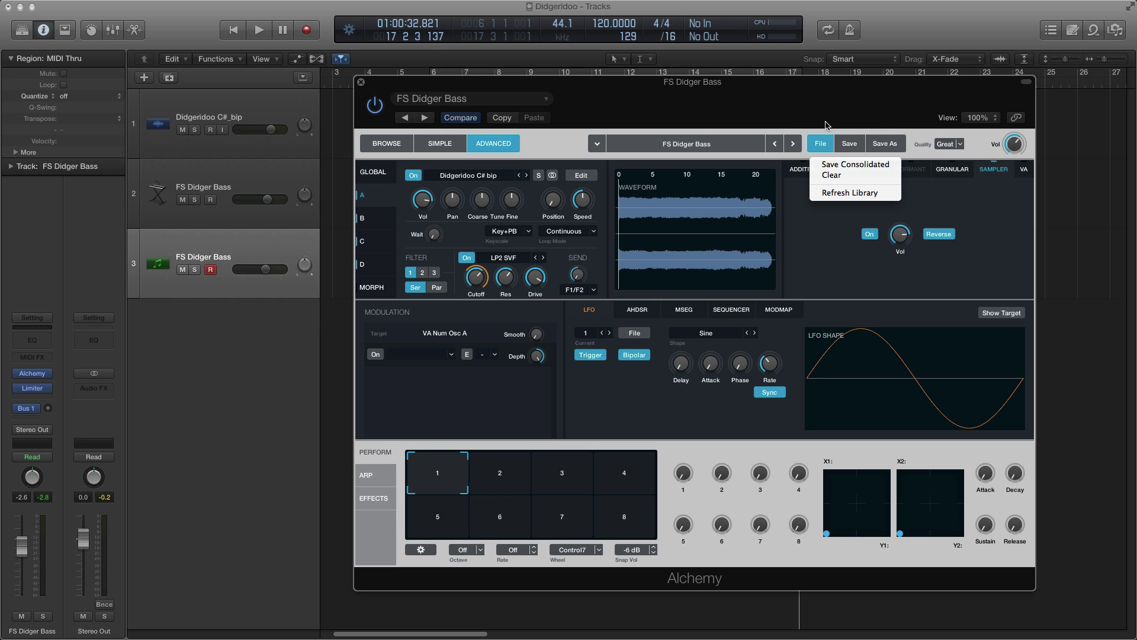
click(835, 176)
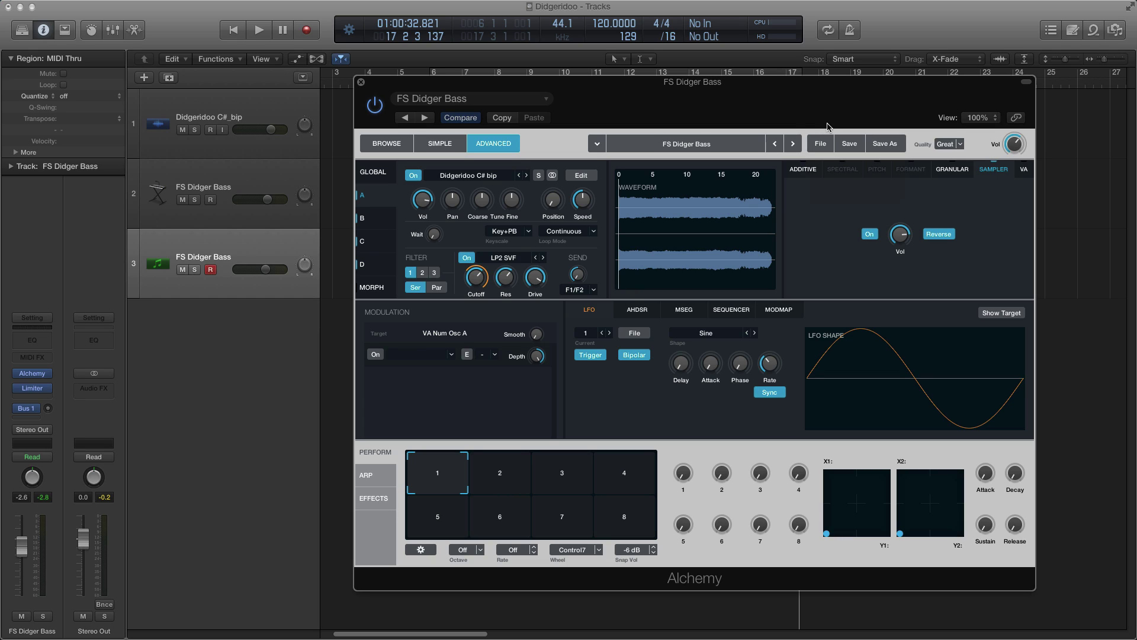
click(374, 173)
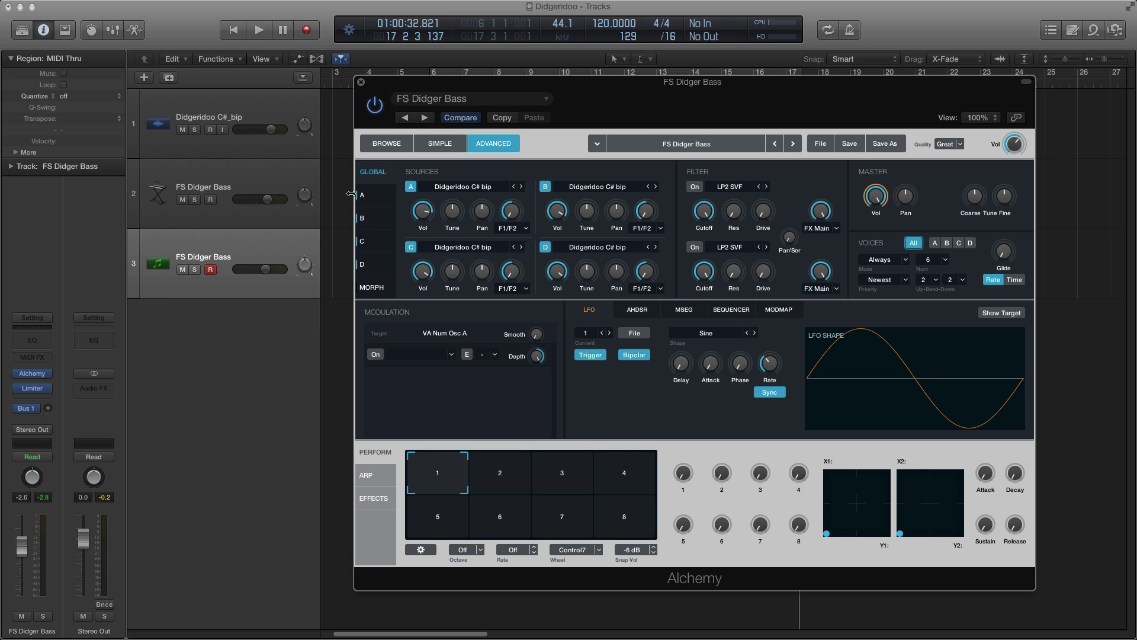
click(476, 187)
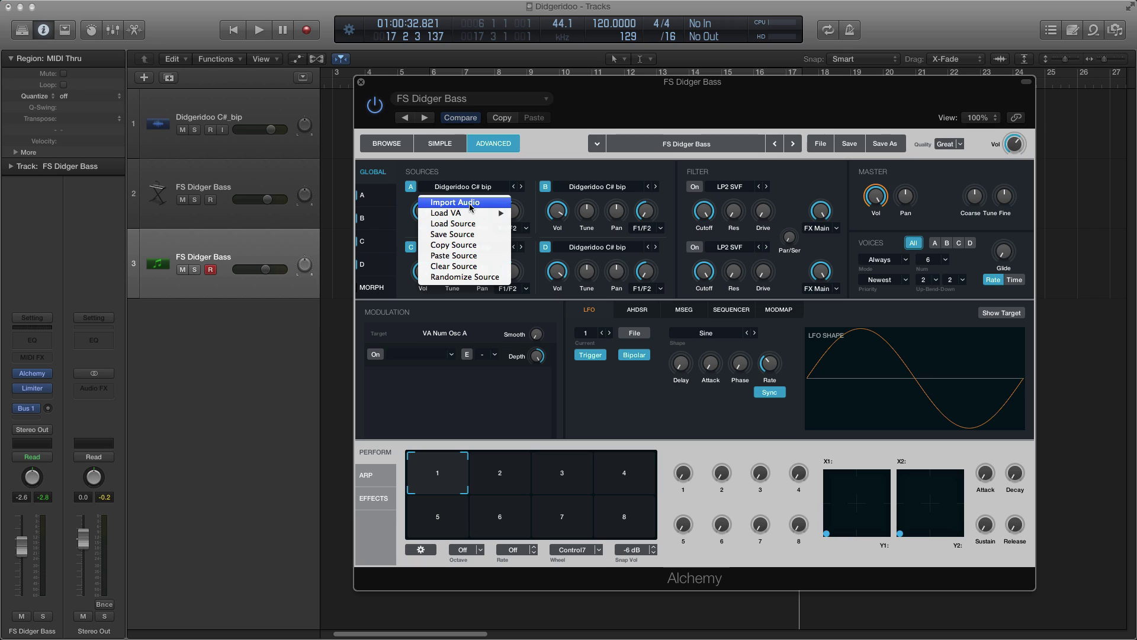
click(527, 150)
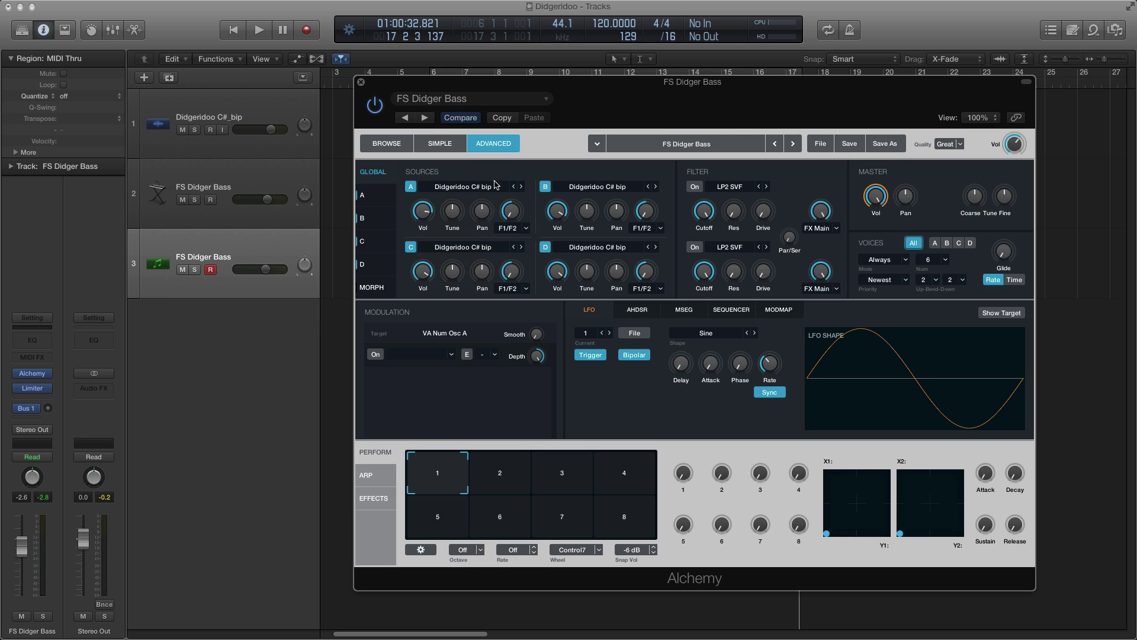
click(364, 197)
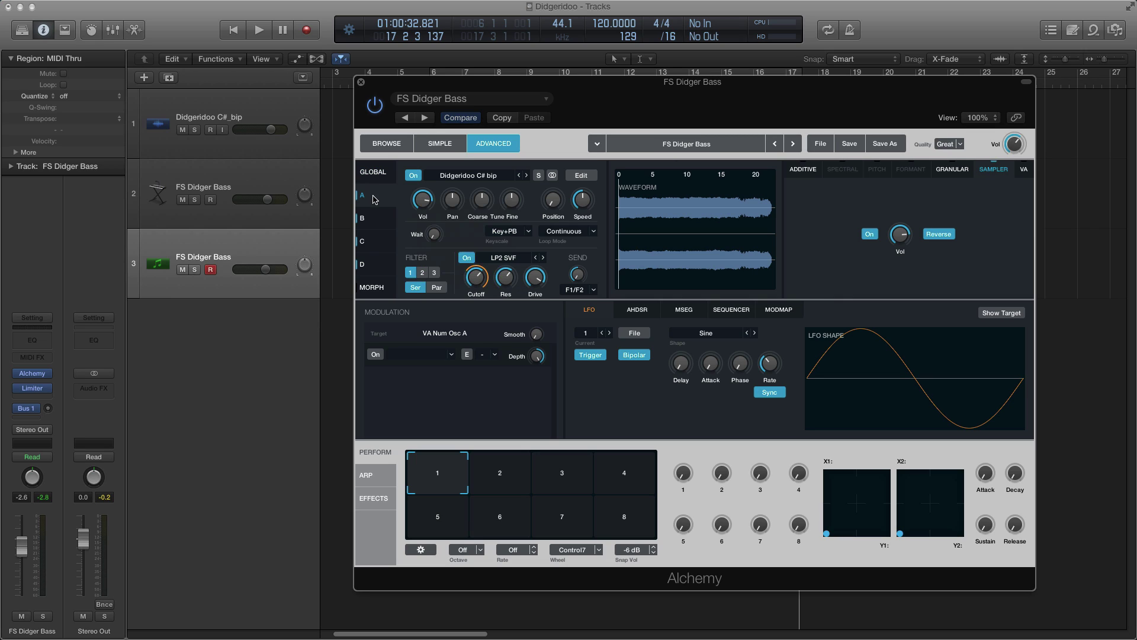
- Open Source A's zone editor showing Didgeridoo C# bip mapped C-2 to G8, root Db2
click(581, 175)
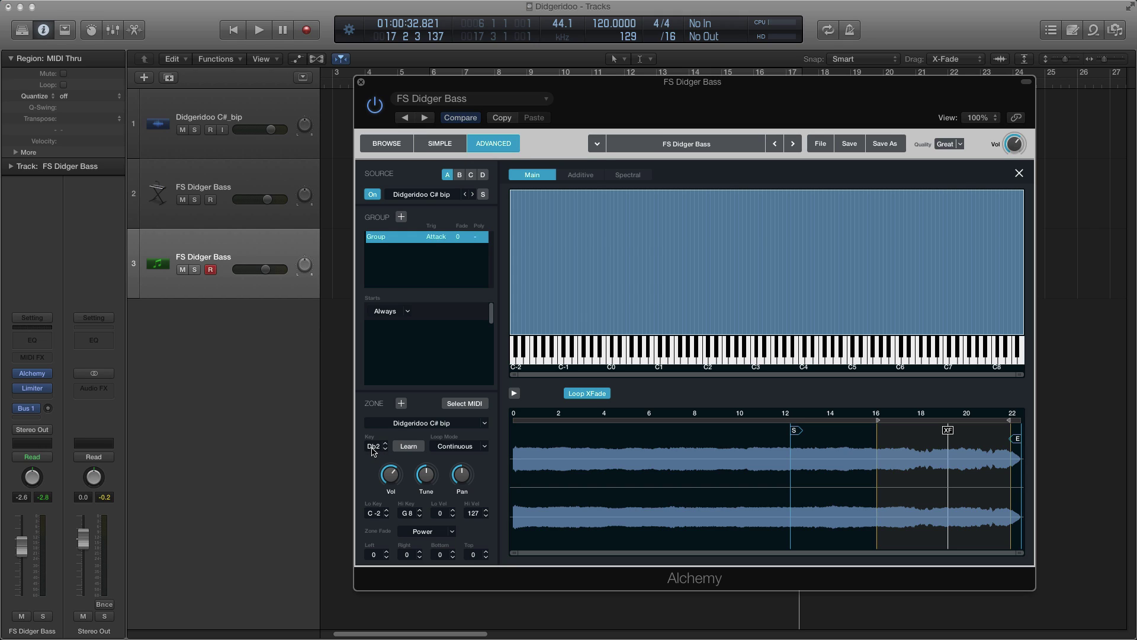
mouse_move(386, 453)
- Confirm Source A's loop mode stays Continuous and its zone fade stays Power
click(451, 447)
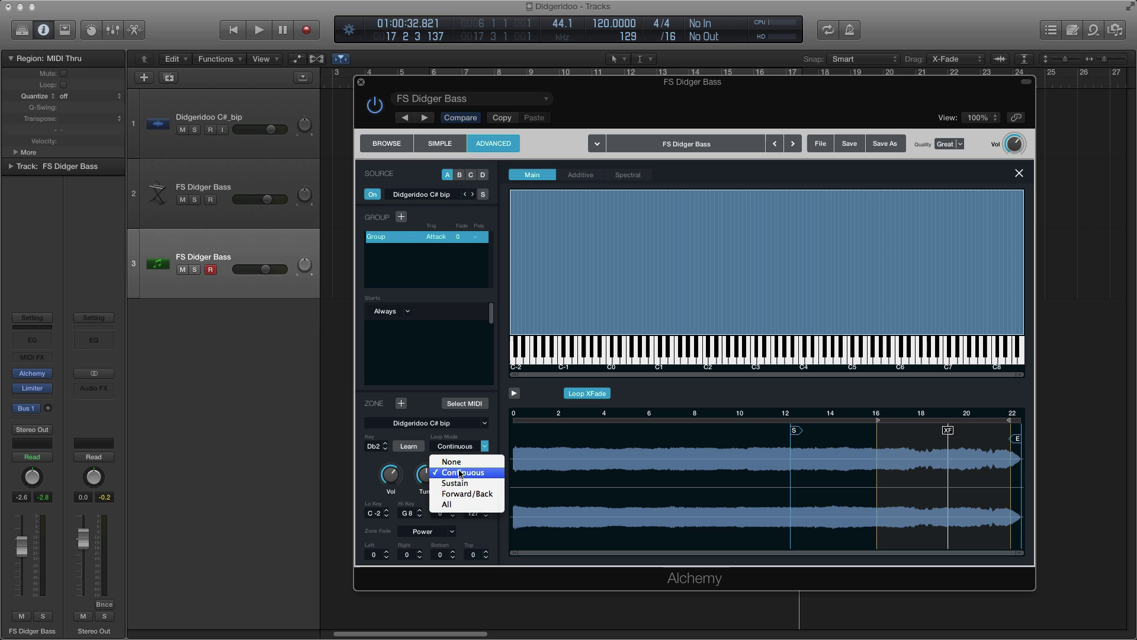
click(468, 445)
click(468, 444)
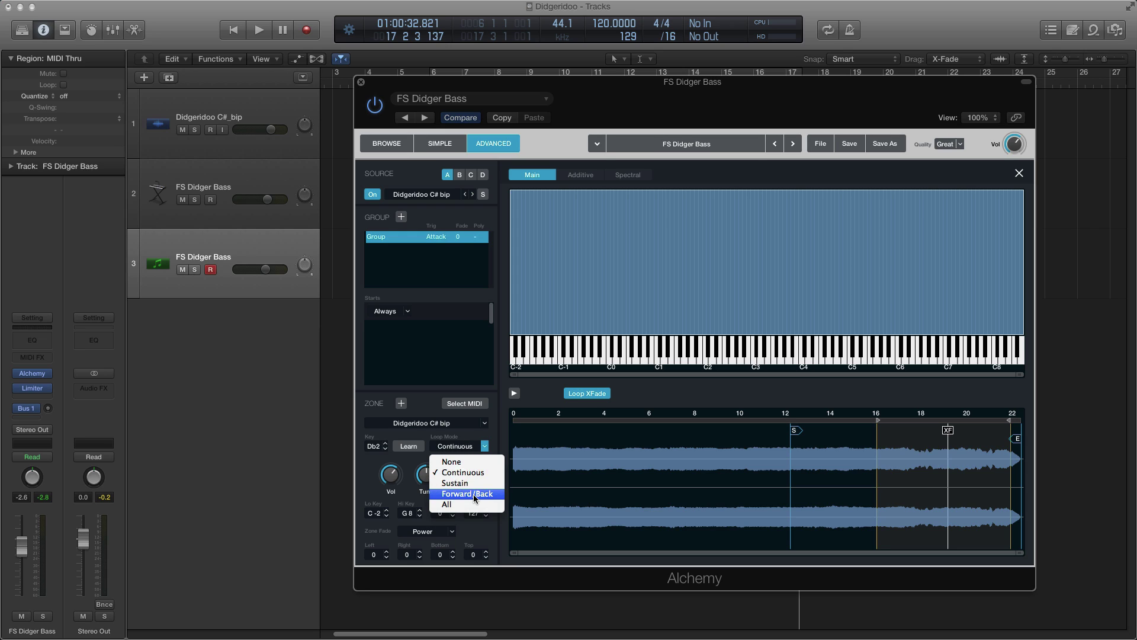
click(476, 473)
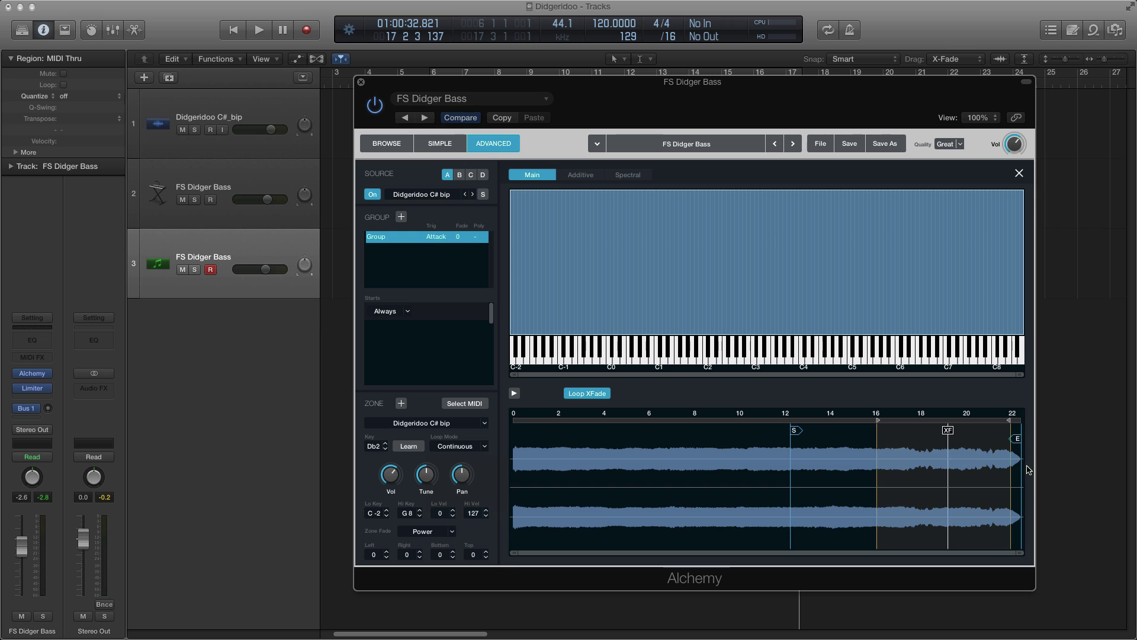
mouse_move(466, 478)
click(441, 534)
click(476, 531)
- Toggle loop crossfade off and back on, nudge the loop start and XF markers later, and close the editor
click(595, 395)
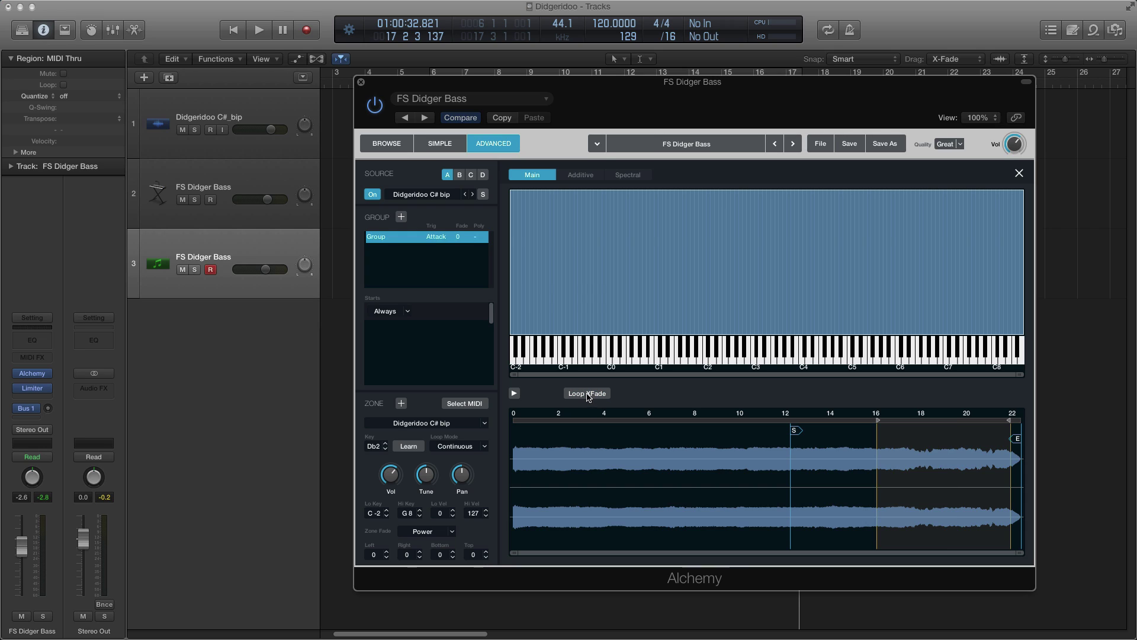
click(589, 394)
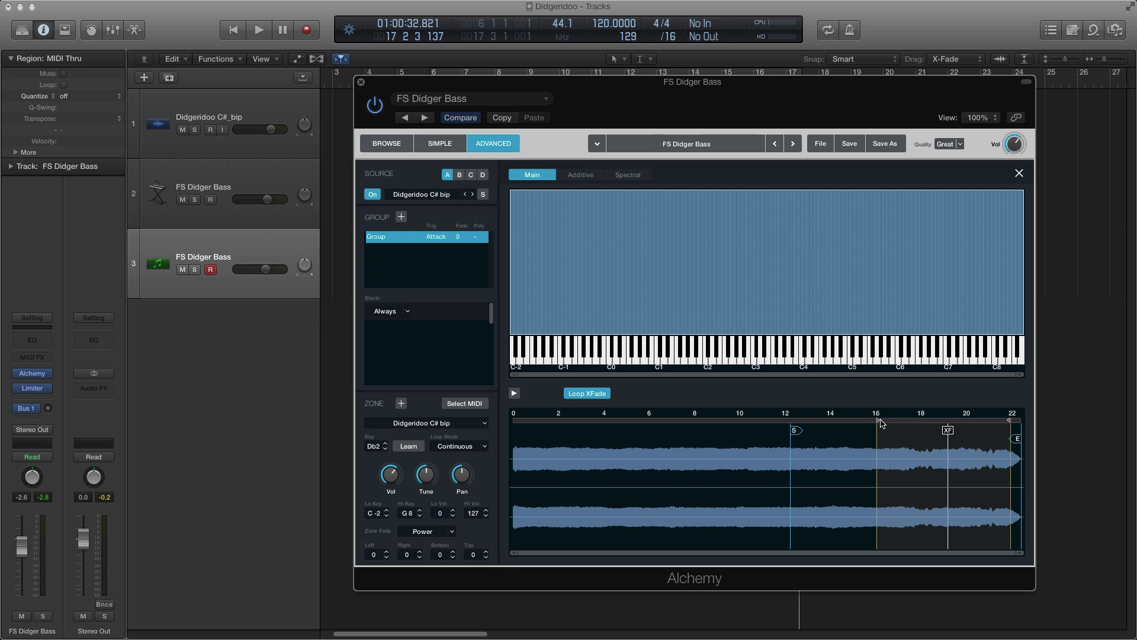
drag(880, 423, 878, 424)
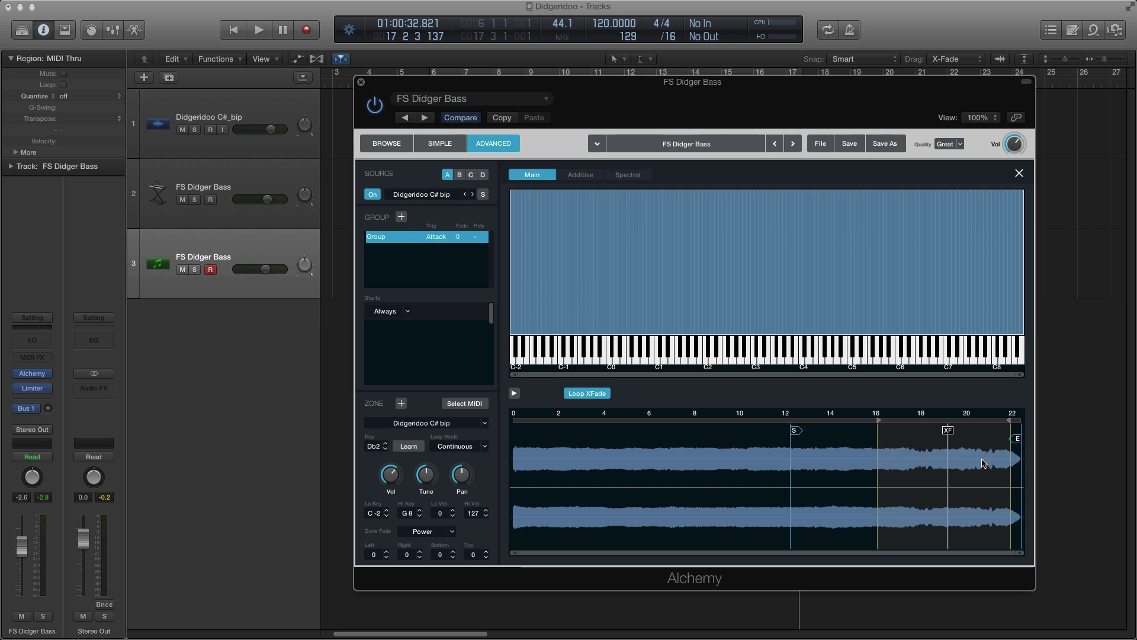
drag(948, 431, 946, 434)
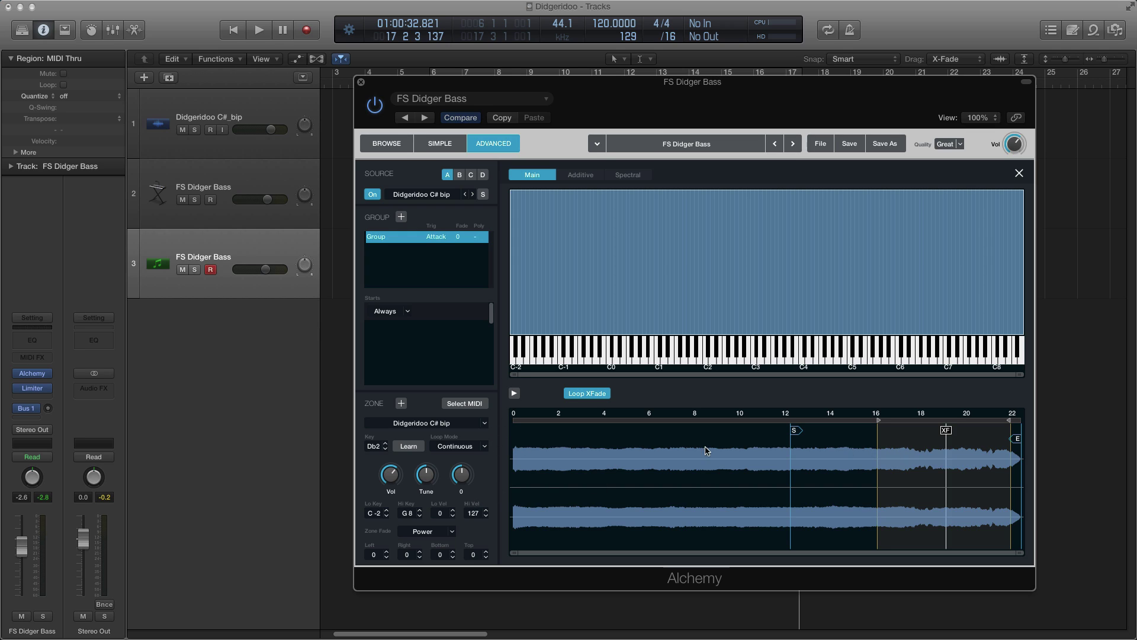
click(1019, 173)
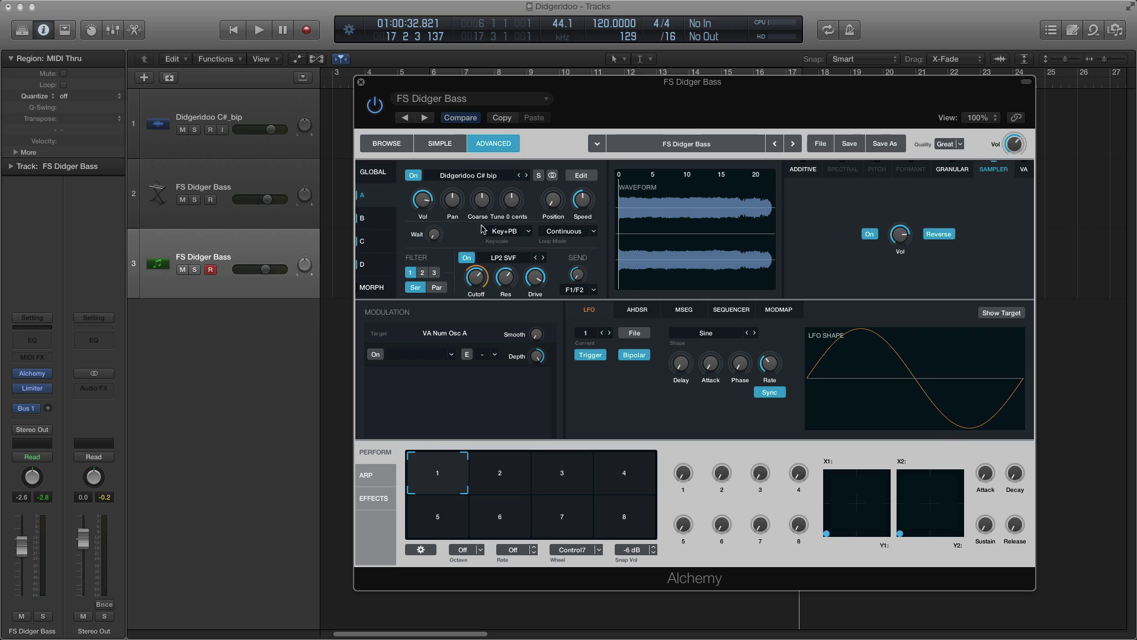
- Return to Source A's detail page and assign LFO1 to modulate its filter cutoff
click(371, 173)
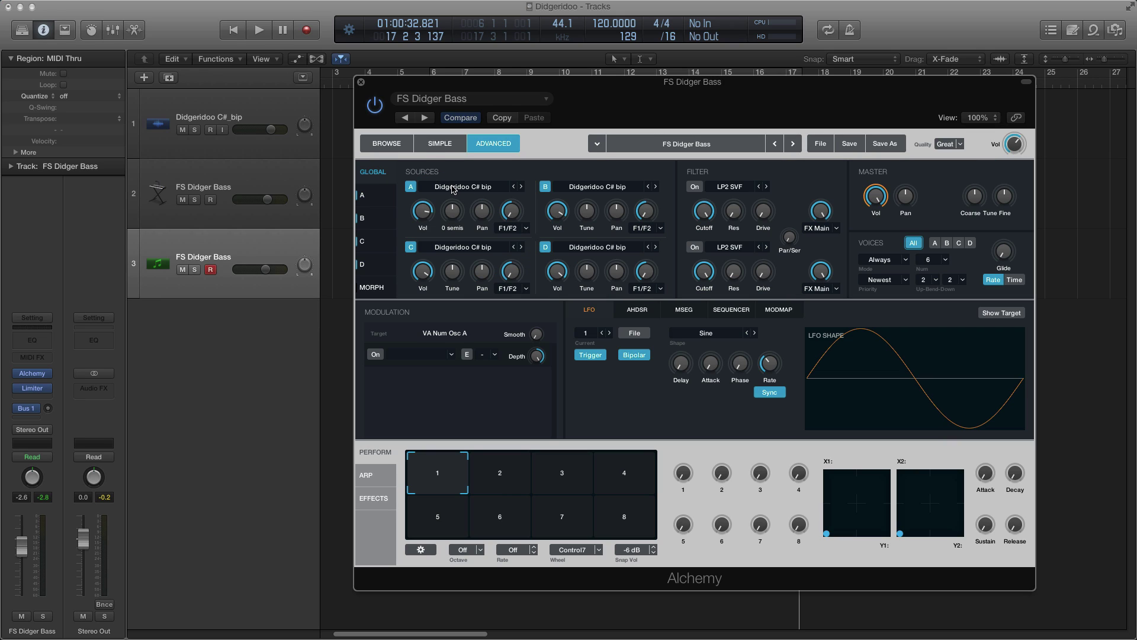
click(362, 195)
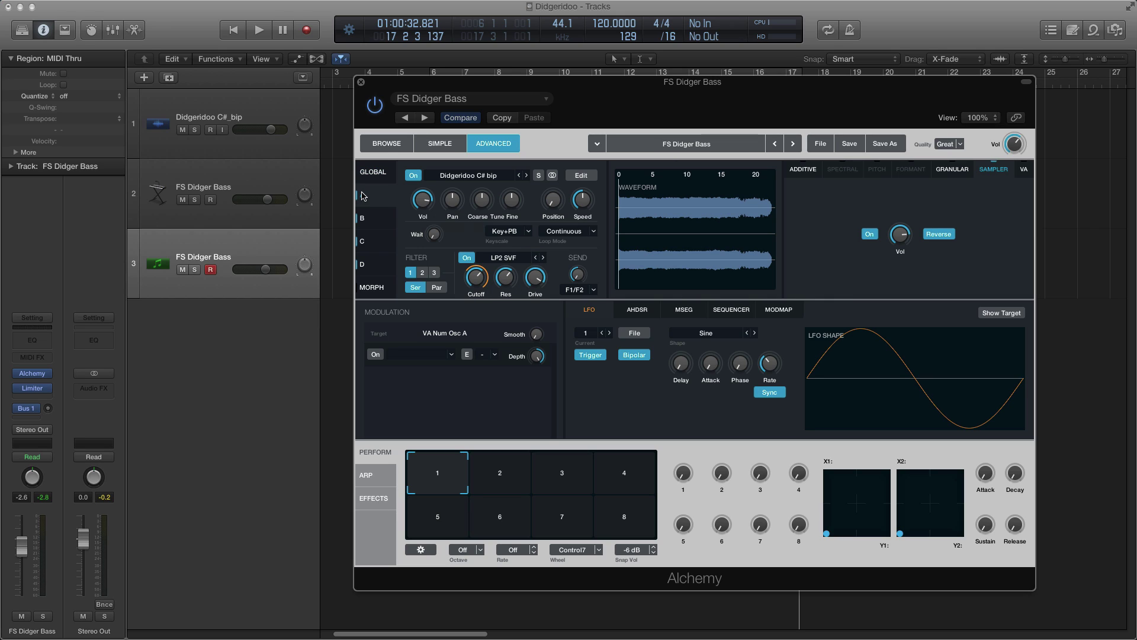
right_click(477, 279)
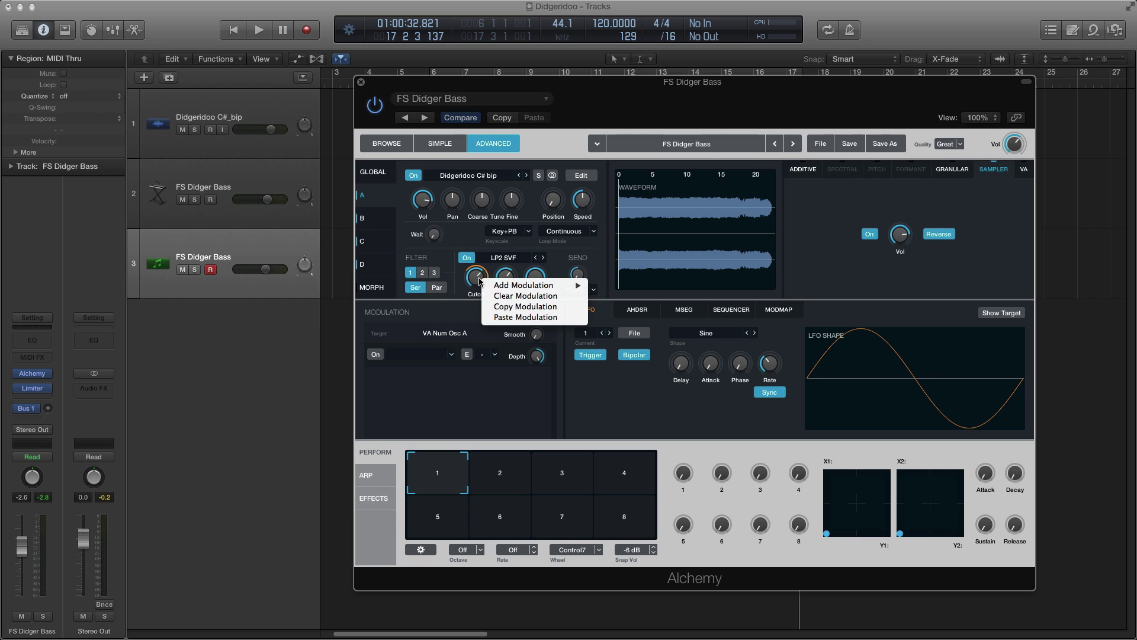
mouse_move(530, 291)
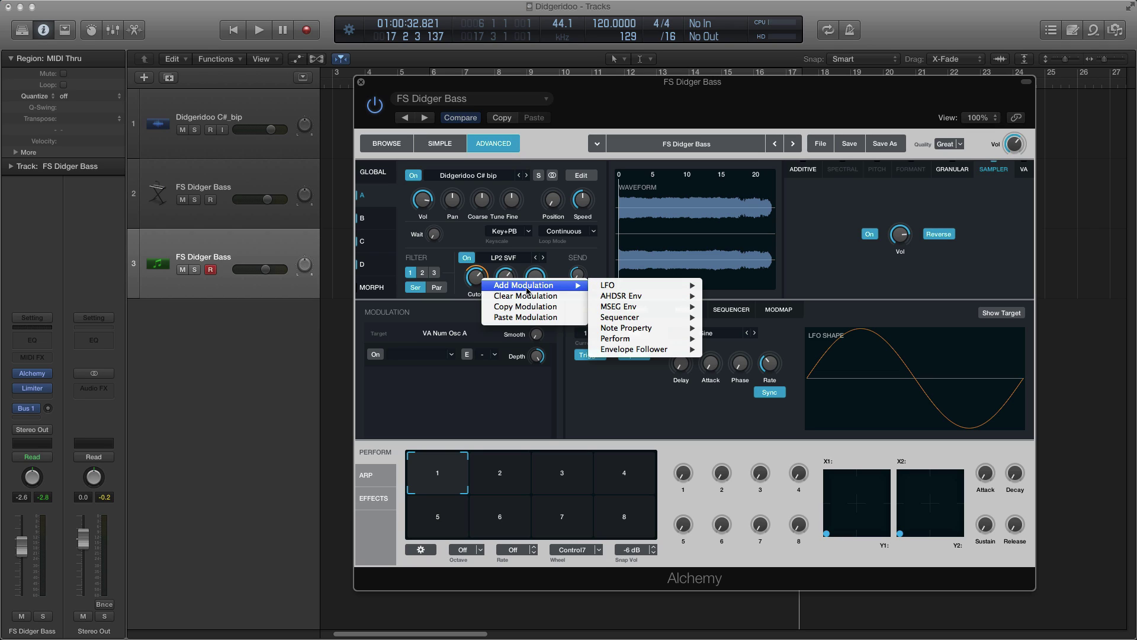
mouse_move(616, 286)
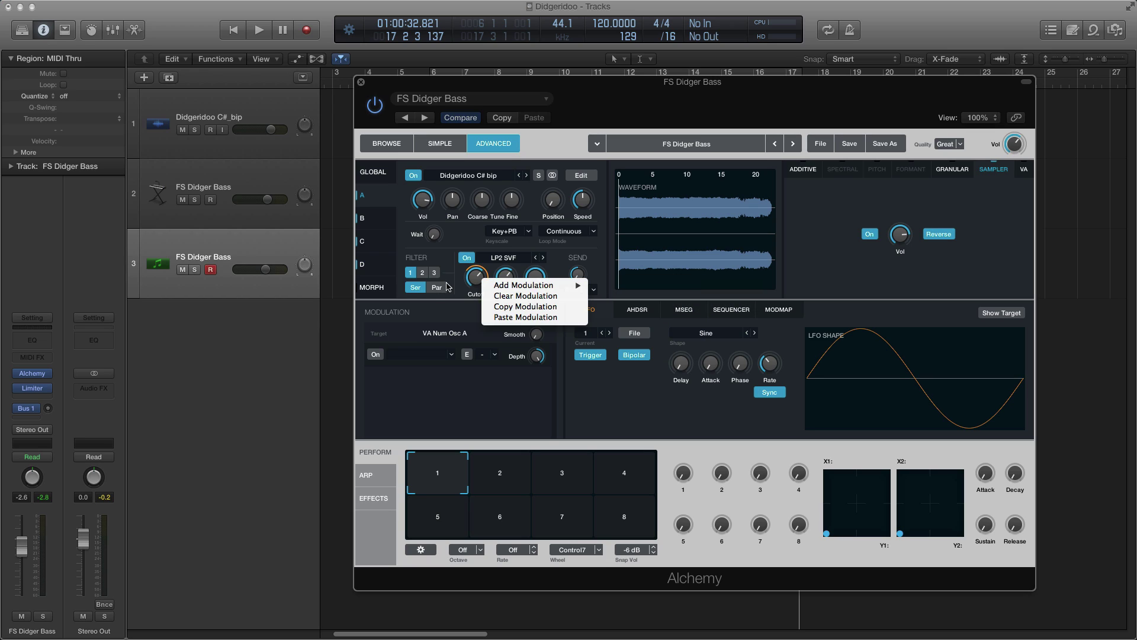
click(465, 291)
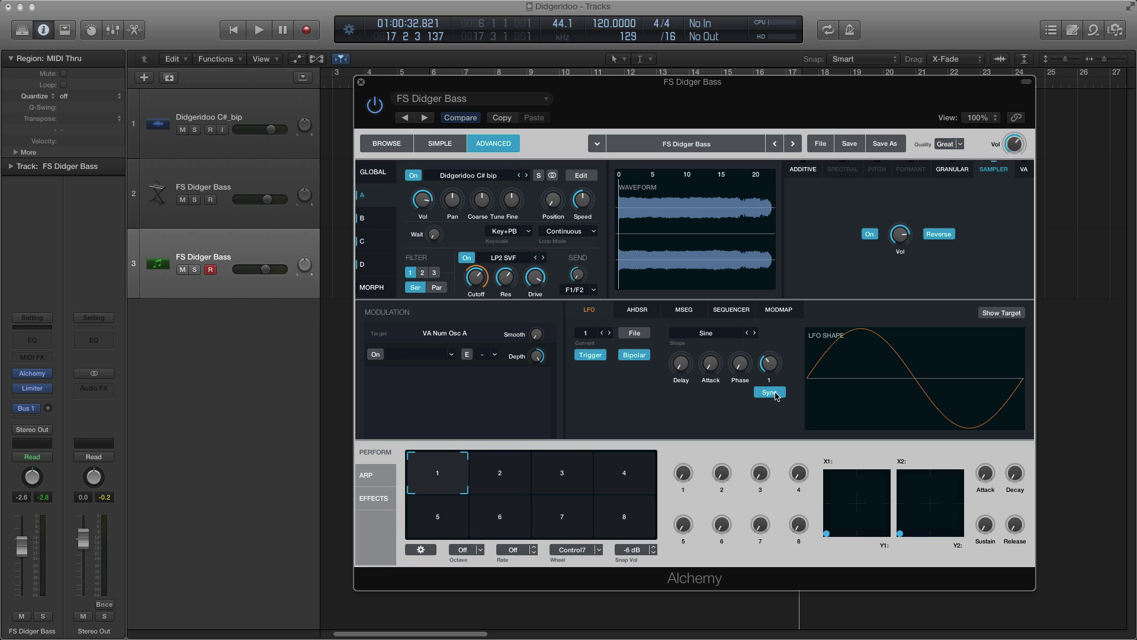
mouse_move(772, 373)
mouse_move(474, 279)
- Set LFO1's modulation depth on Source A's filter cutoff to about 75%
click(478, 280)
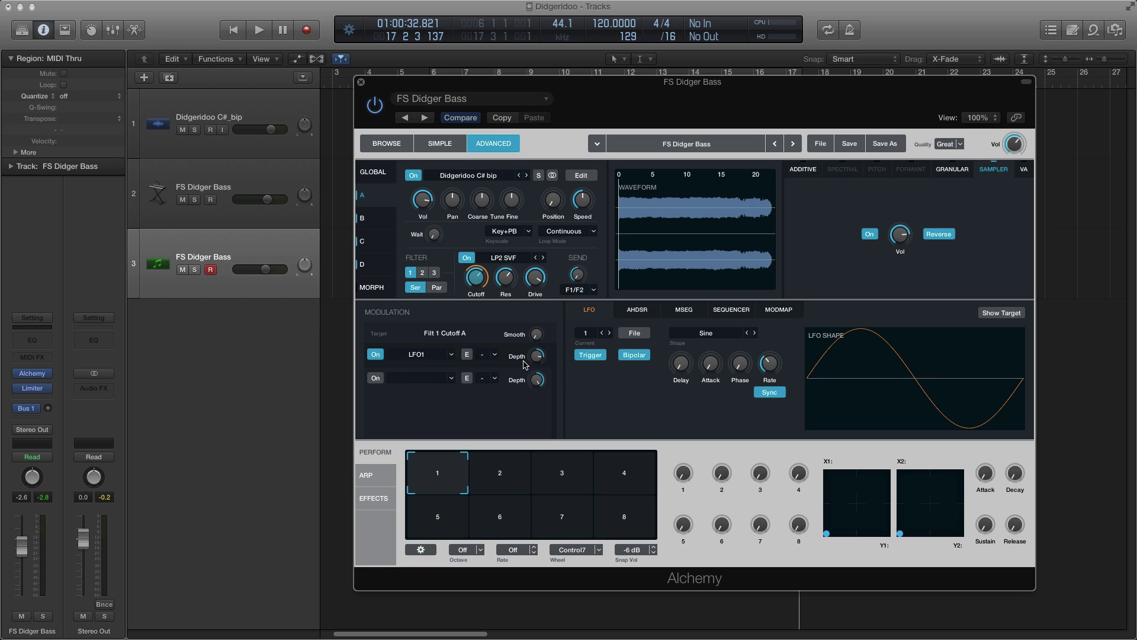
mouse_move(538, 360)
scroll(539, 360, up, 2)
scroll(540, 359, down, 5)
scroll(539, 358, up, 6)
scroll(541, 358, down, 4)
- Copy Source A's settings and paste them onto Source B from the four-source overview
click(375, 173)
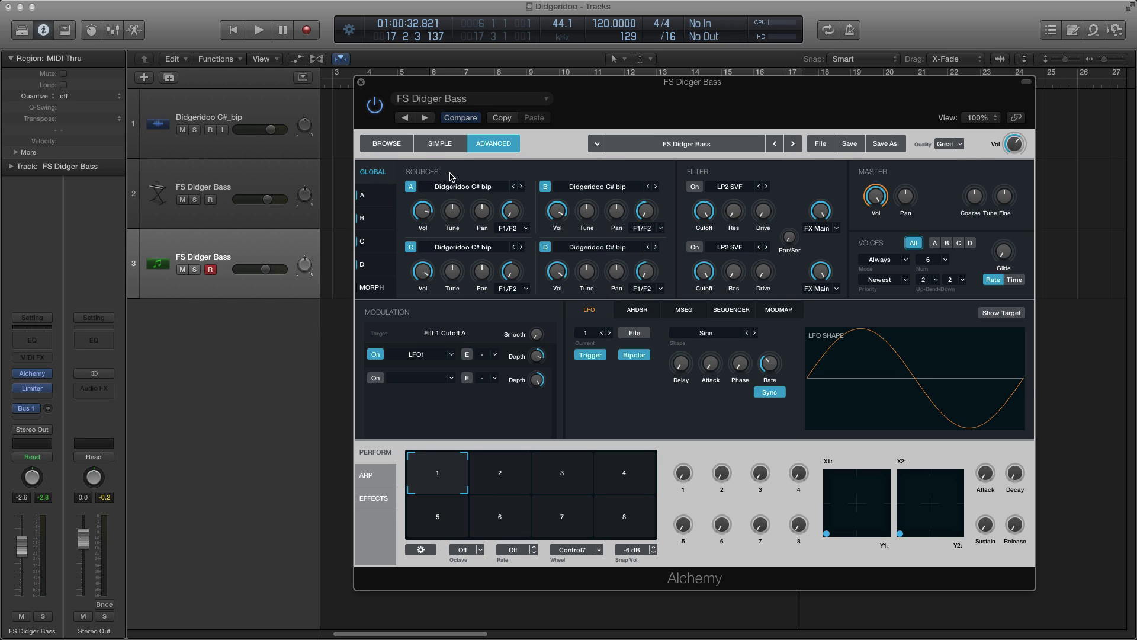
click(471, 189)
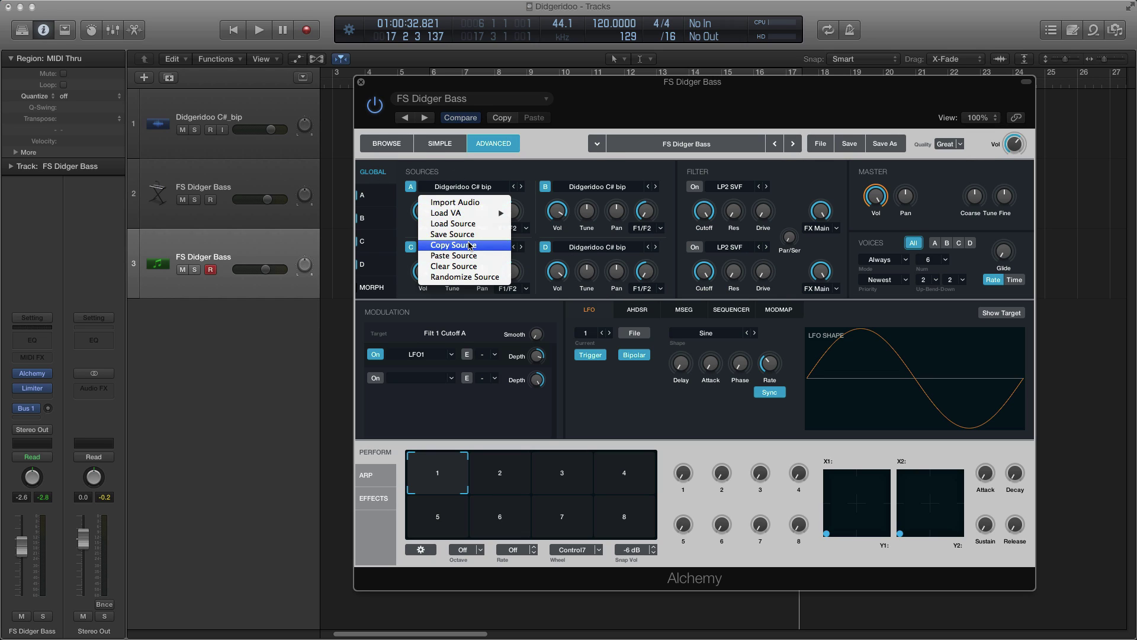
click(471, 246)
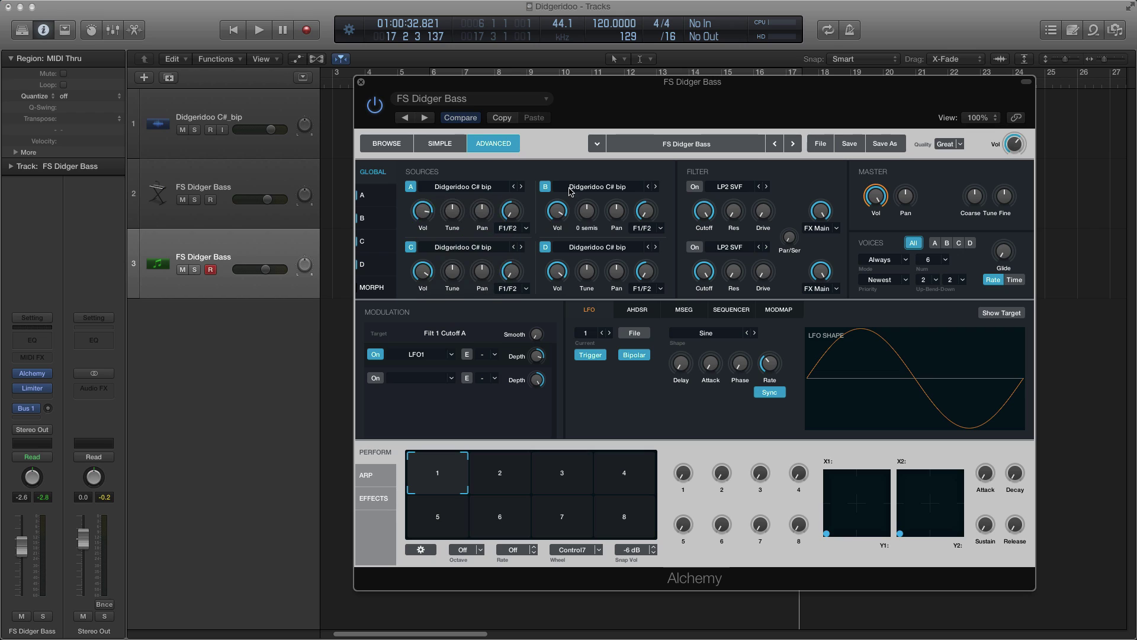
click(590, 189)
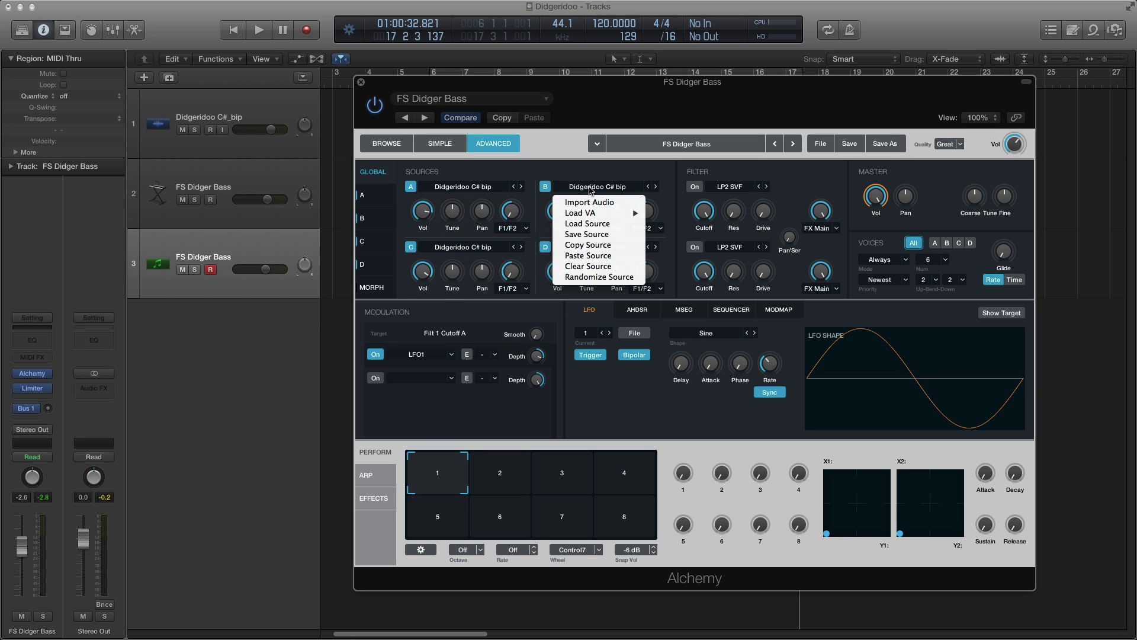
click(596, 258)
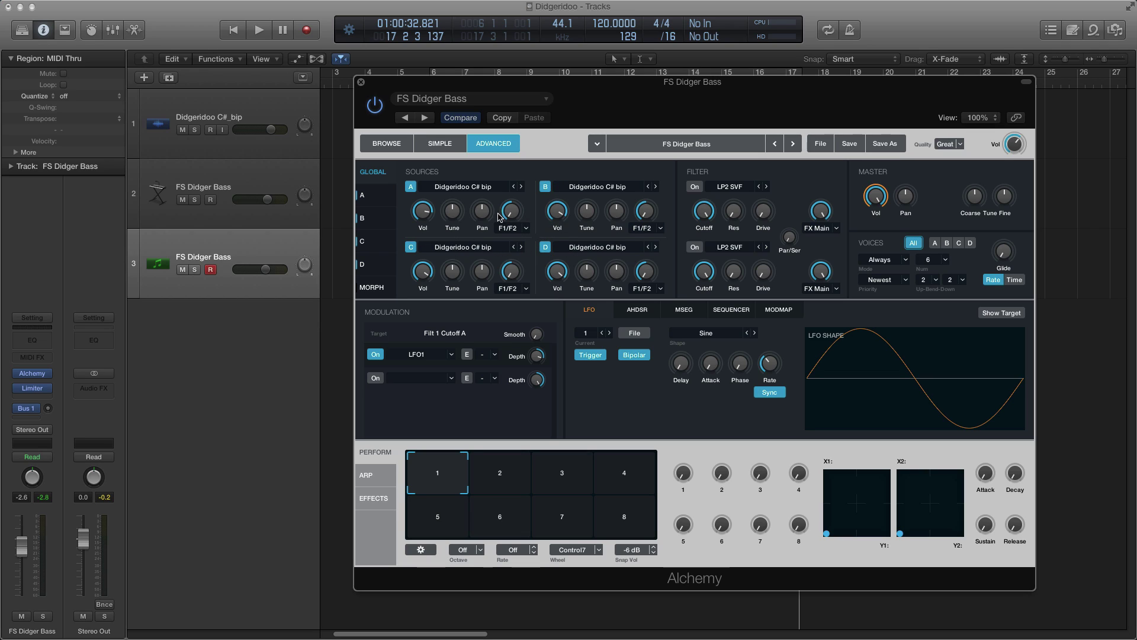
- Step through Sources A, B, C and D, checking each one's Tune Fine value
click(373, 198)
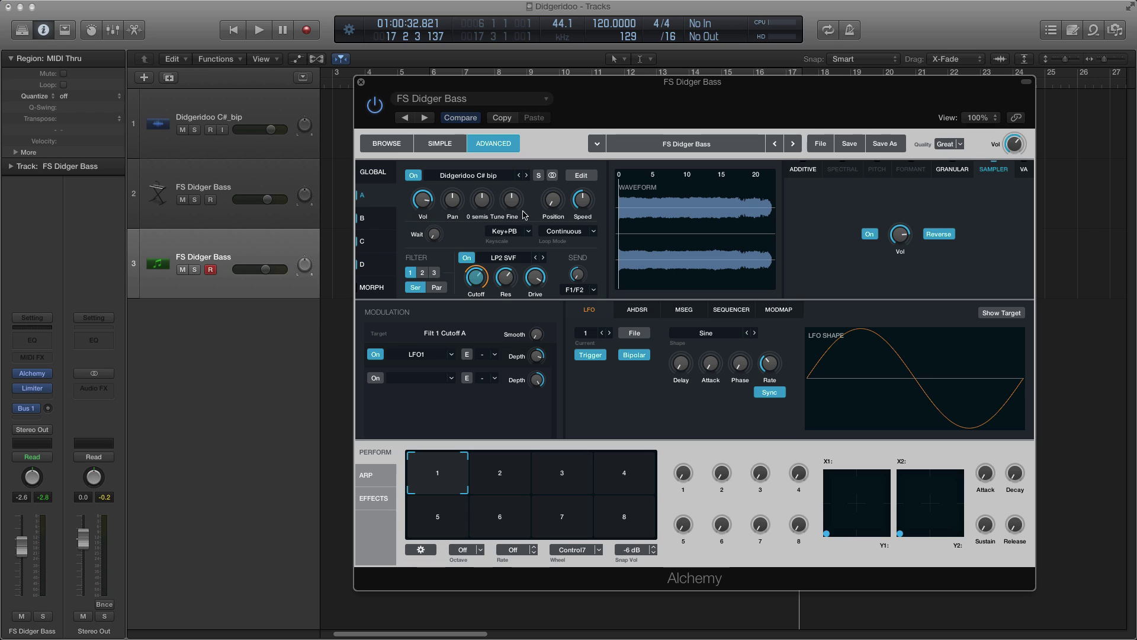
click(390, 221)
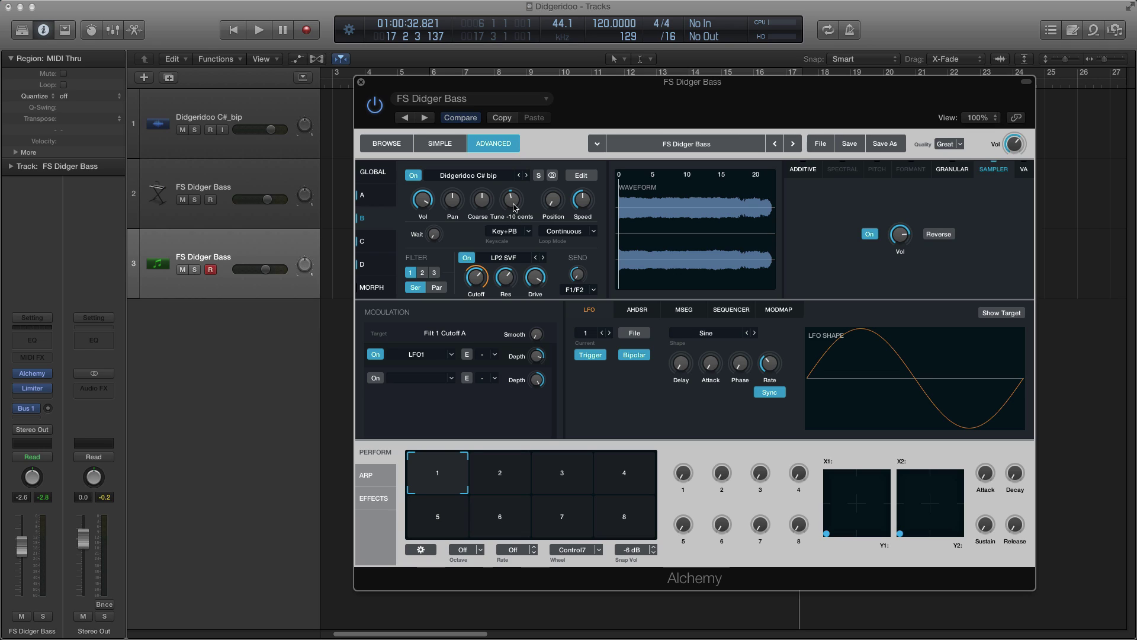
click(369, 240)
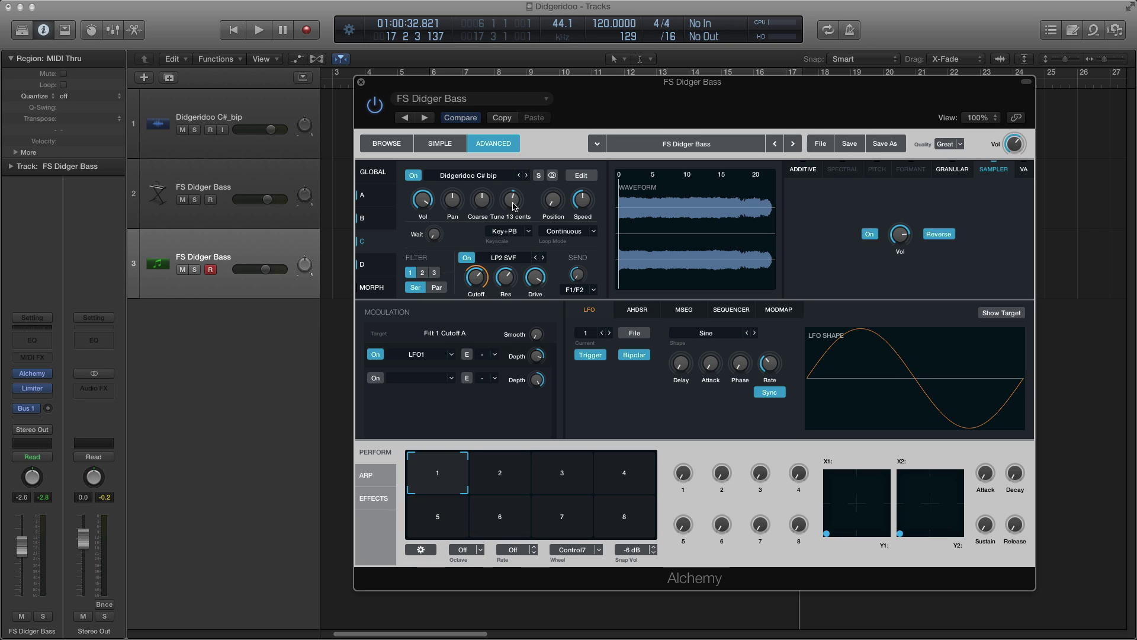
click(370, 266)
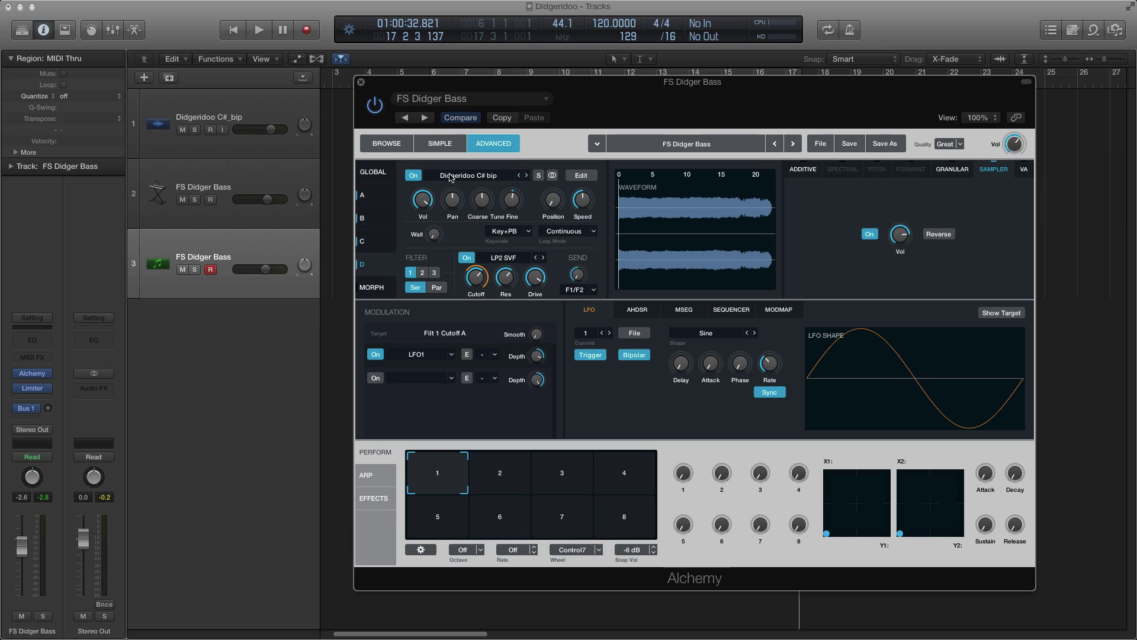
click(375, 197)
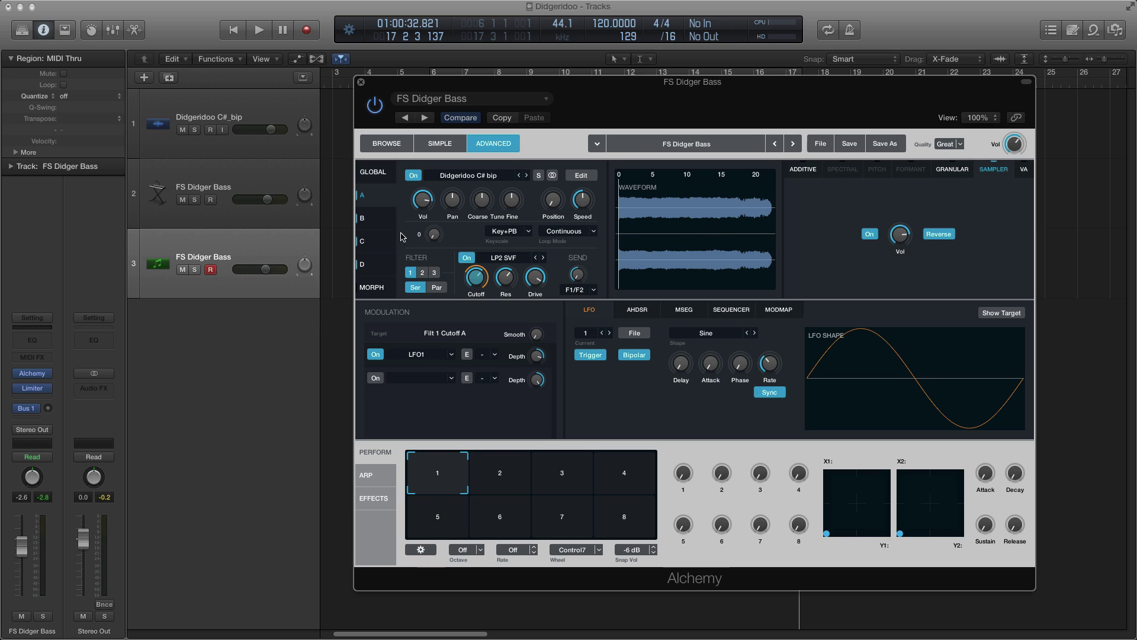
click(377, 243)
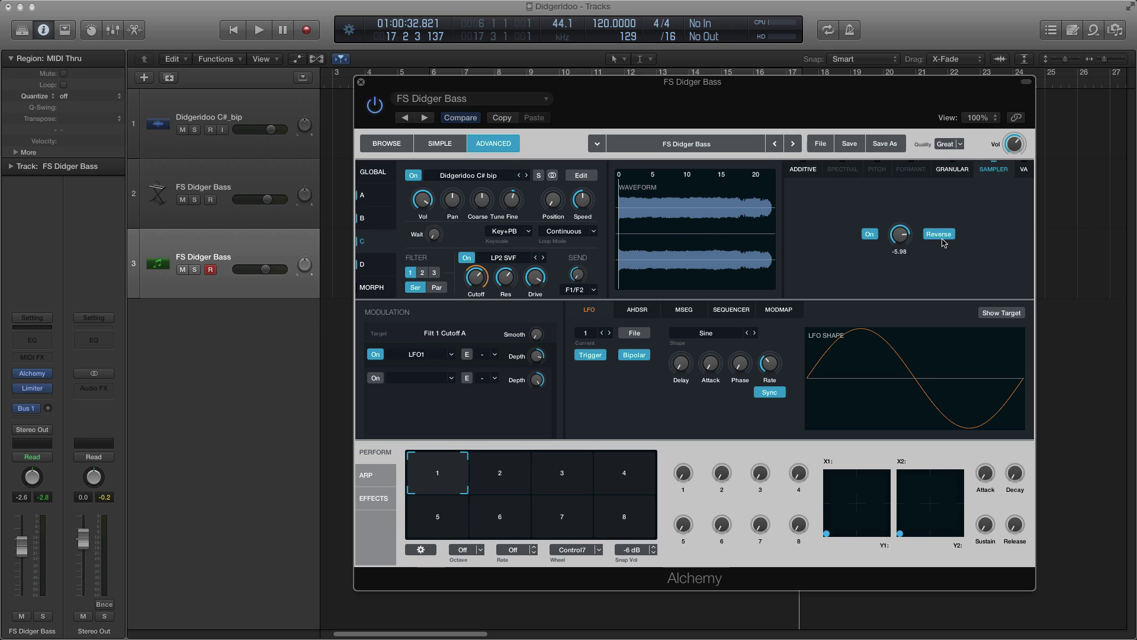
click(377, 218)
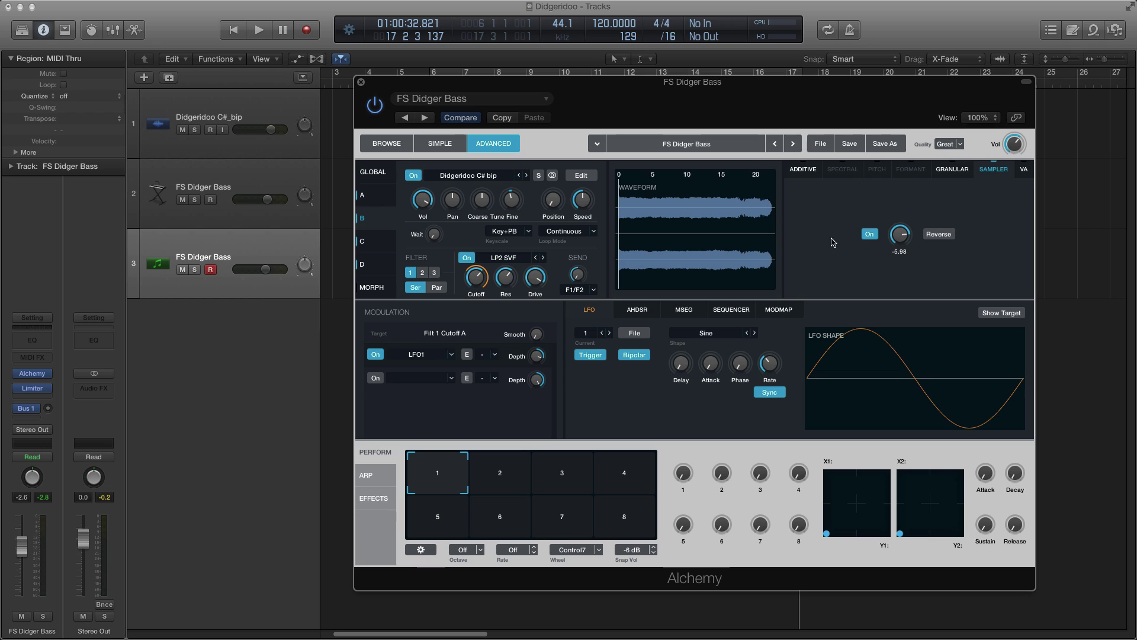
click(378, 265)
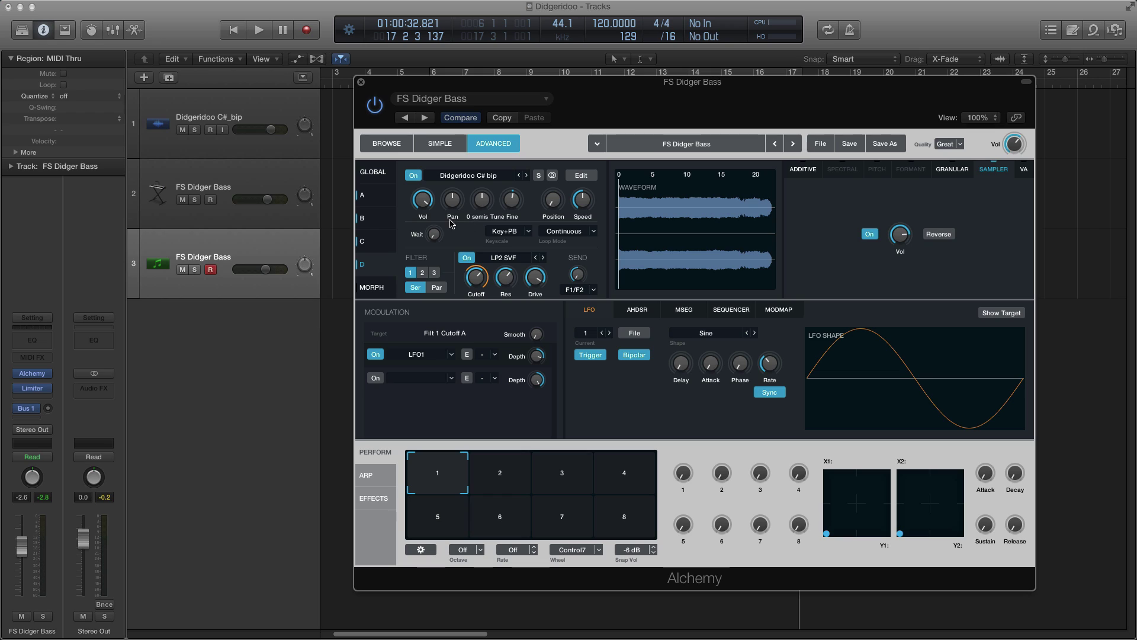
- Open source A's zone editor, flip through sources A–D, then drag the XF crossfade marker slightly later
click(379, 199)
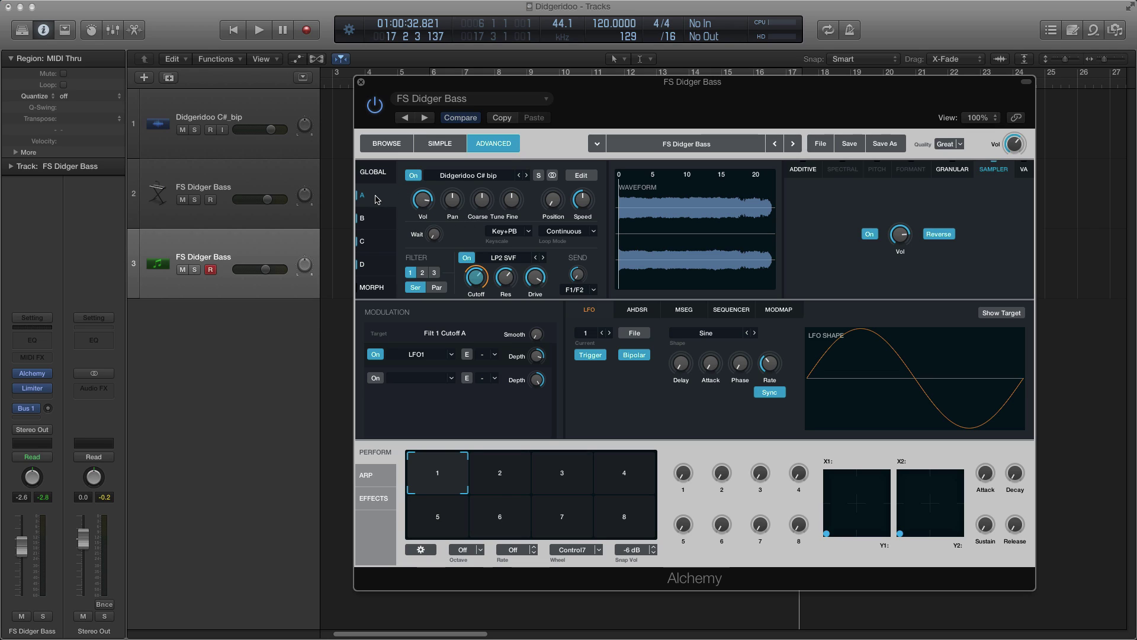
click(581, 176)
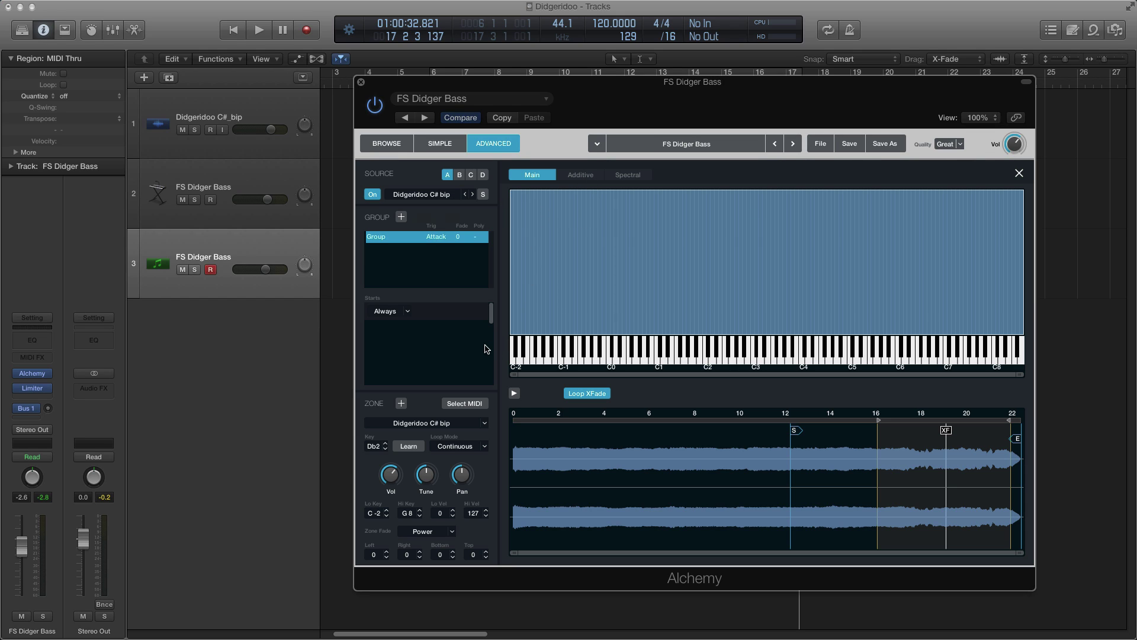
click(459, 175)
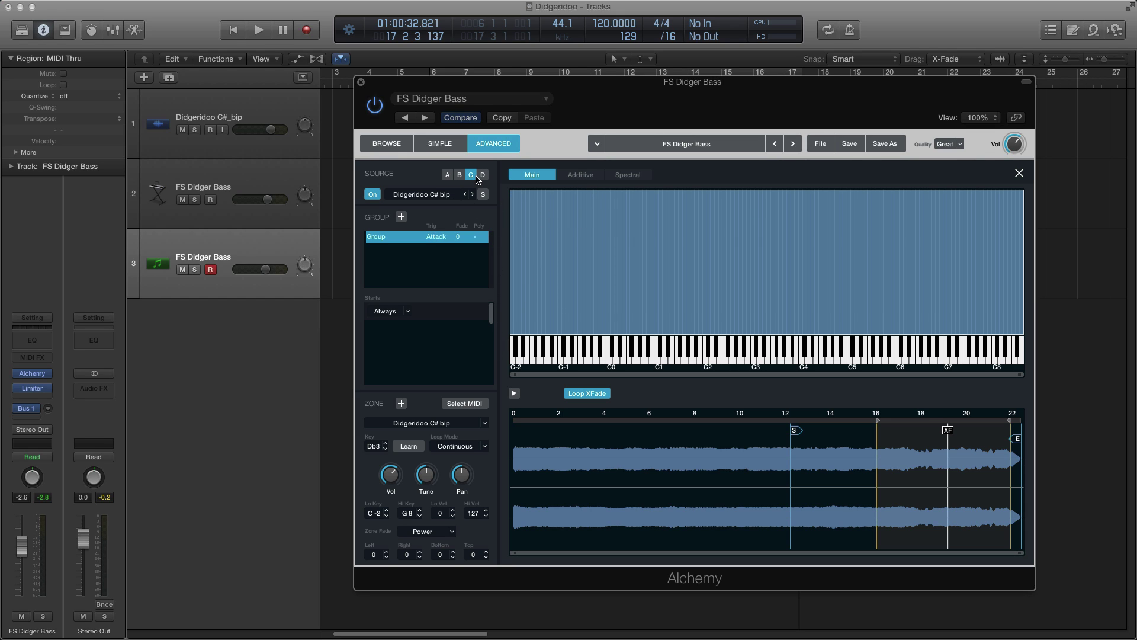
click(482, 175)
click(448, 175)
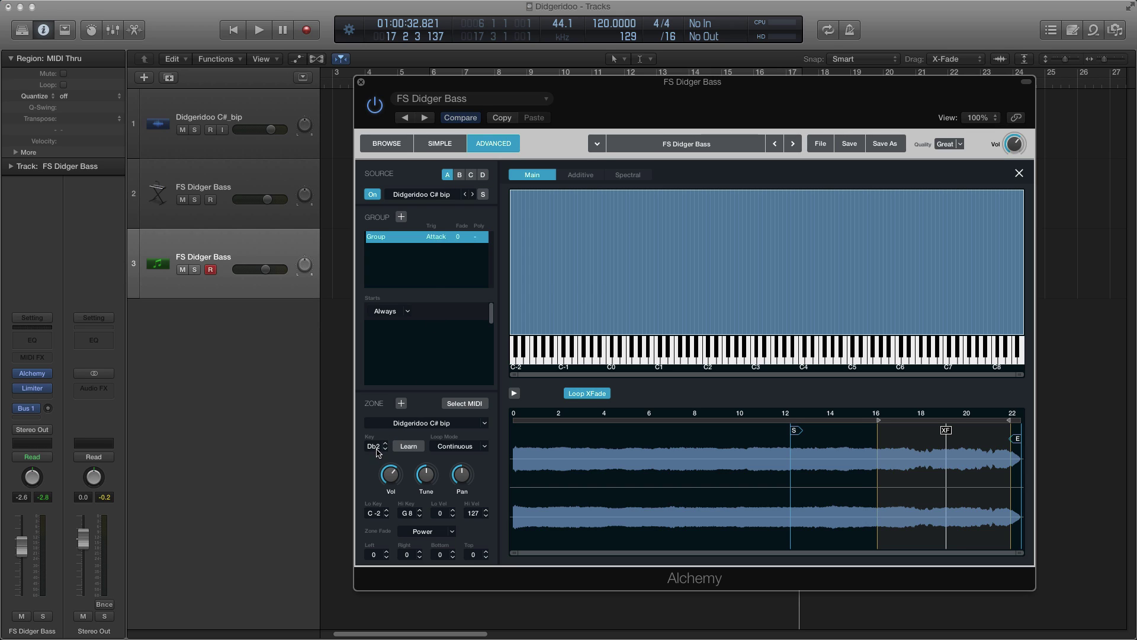
click(461, 175)
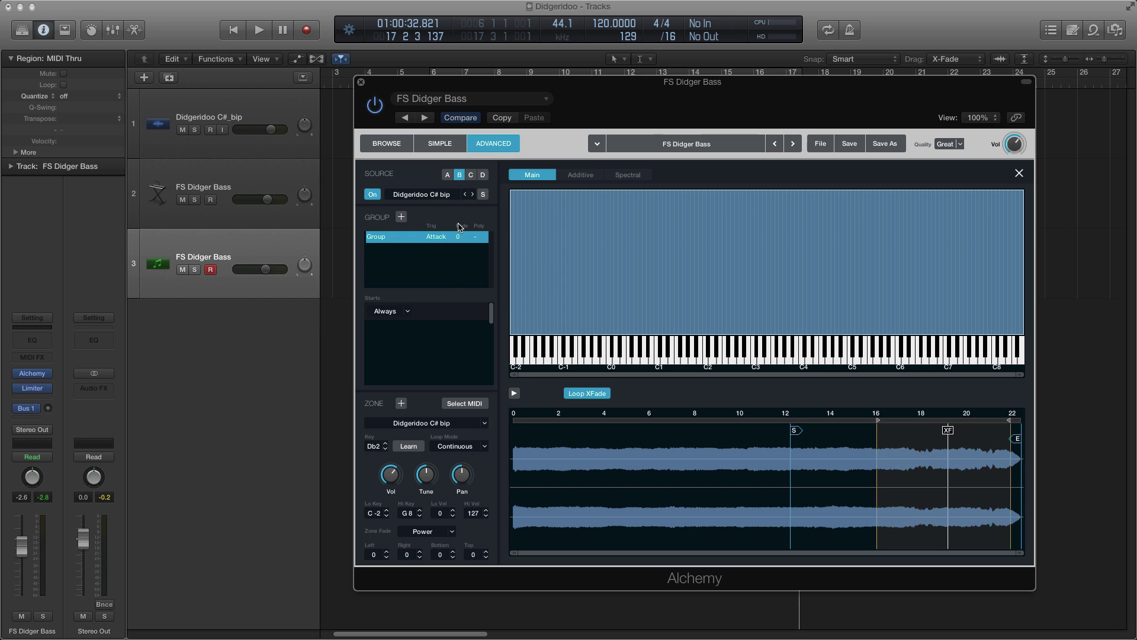
click(471, 175)
click(482, 175)
click(449, 175)
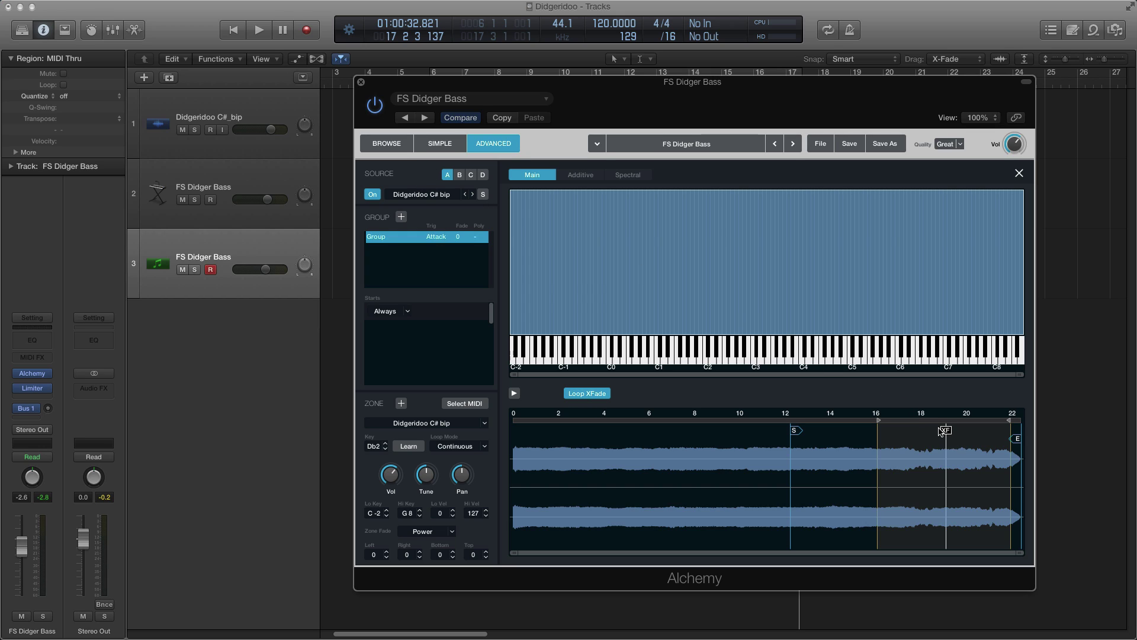
drag(941, 431, 949, 430)
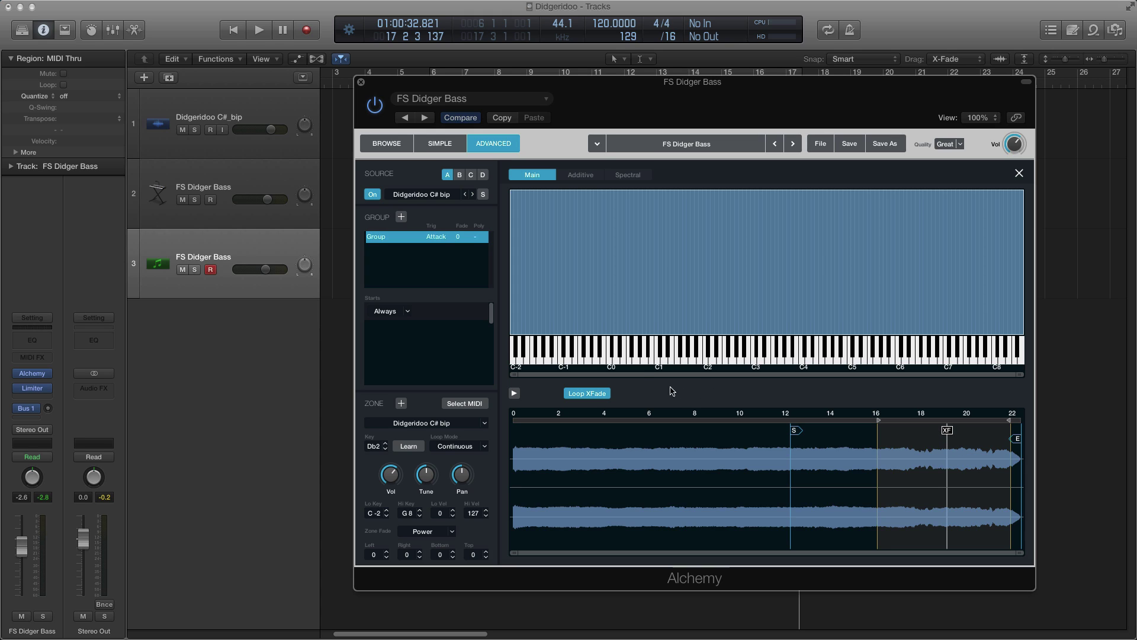
- Leave the zone editor for the GLOBAL overview and set Voices Num to 1
click(1019, 173)
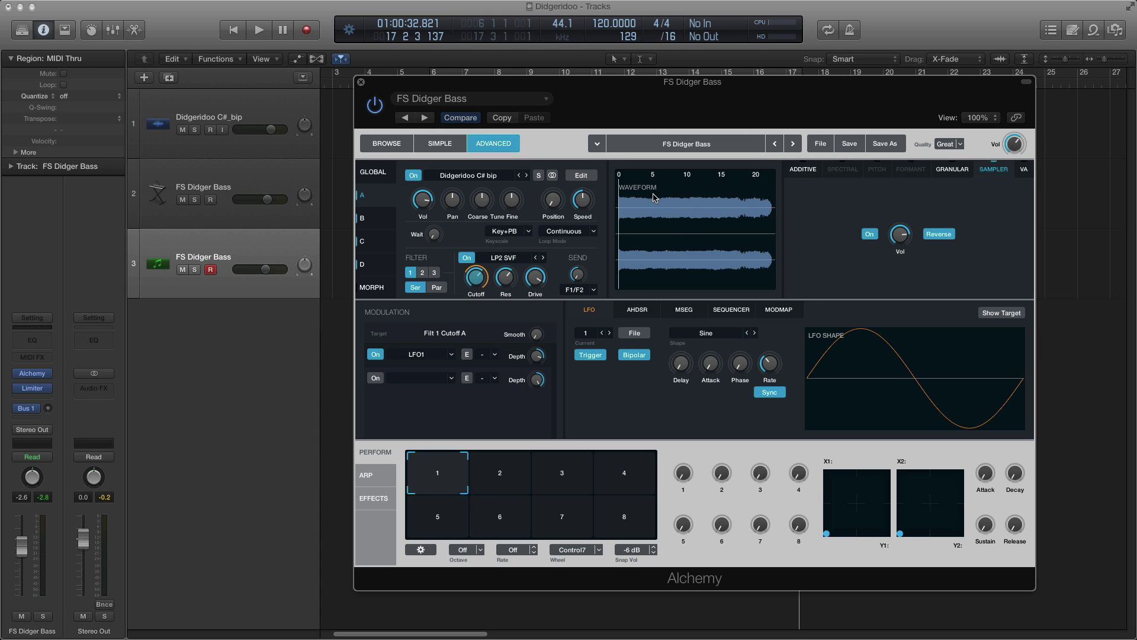
click(373, 172)
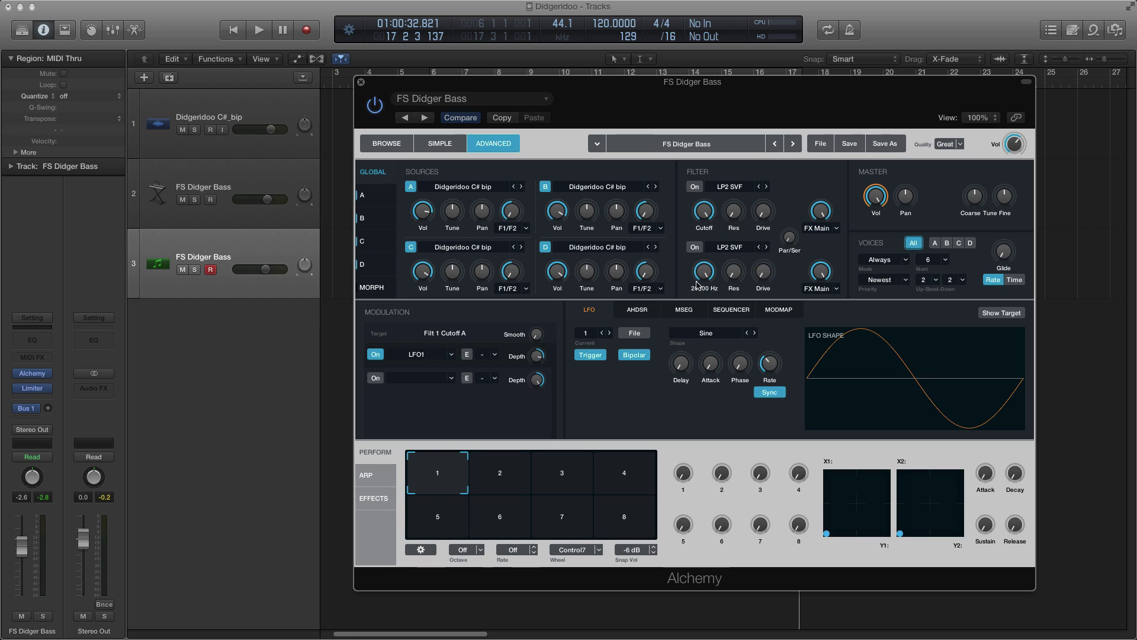
click(896, 263)
click(896, 263)
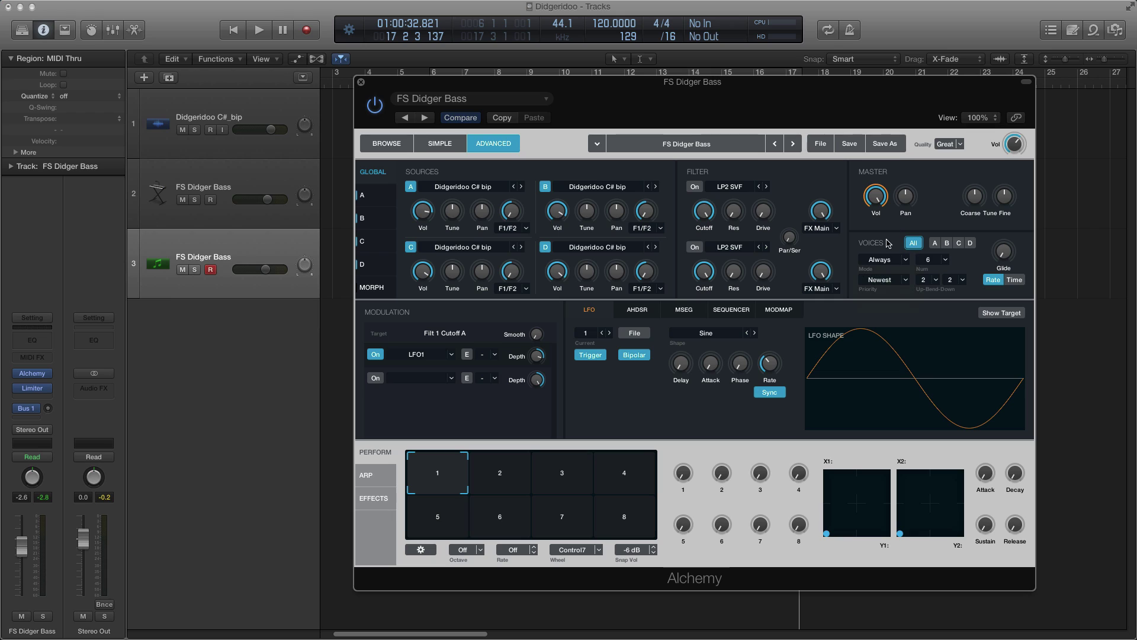
click(945, 259)
click(942, 275)
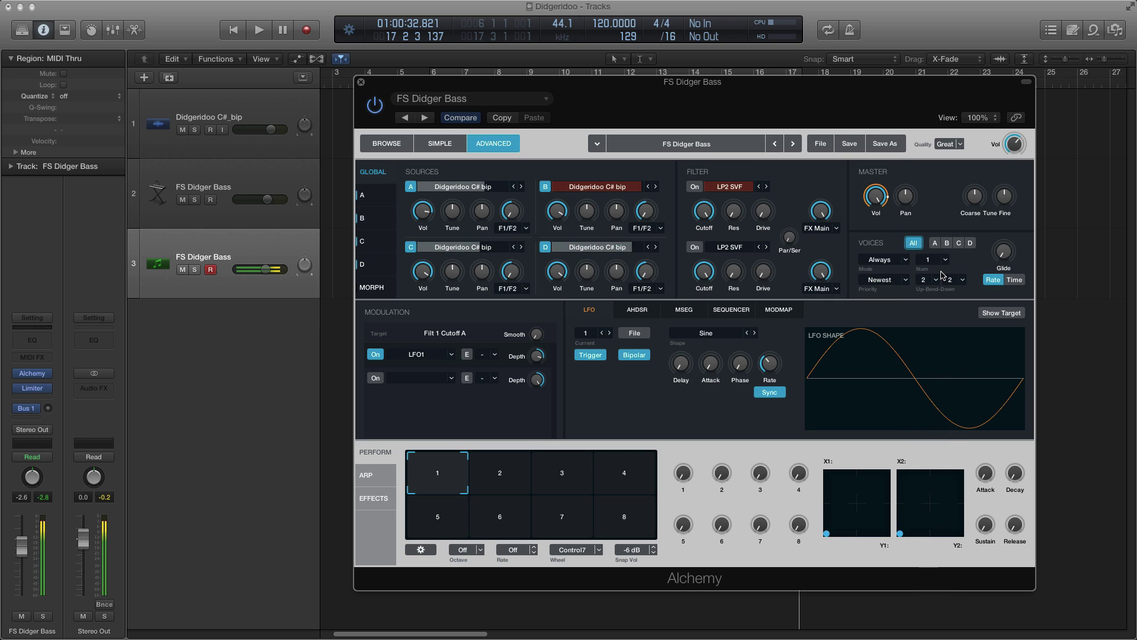
- Recheck the voice count, try Legato voice mode, then set Mode back to Always
click(944, 261)
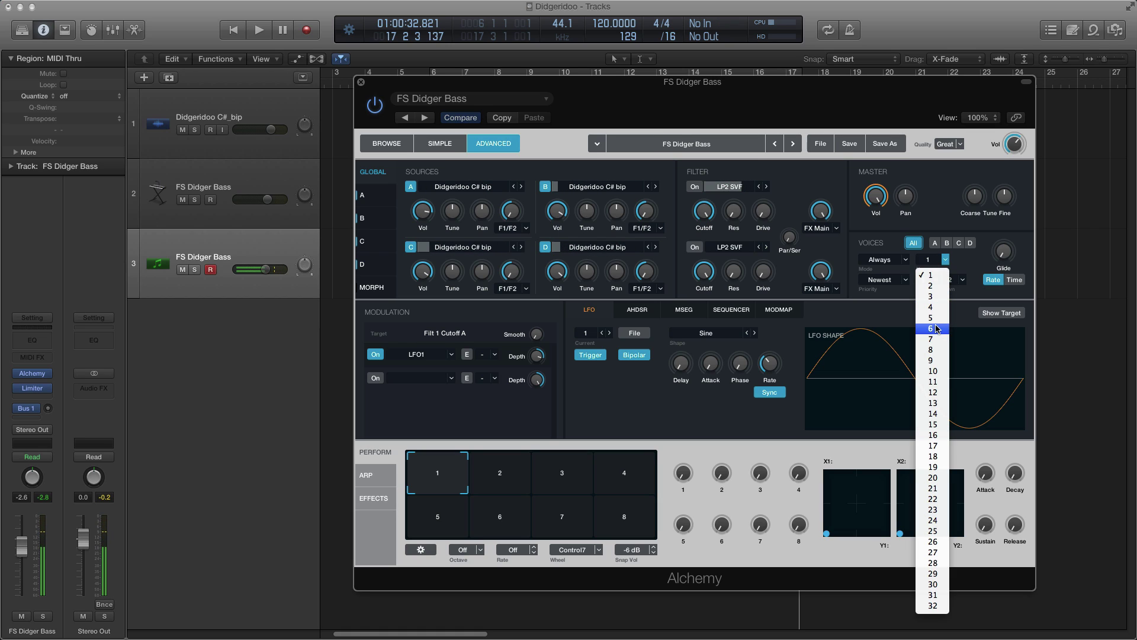
click(943, 250)
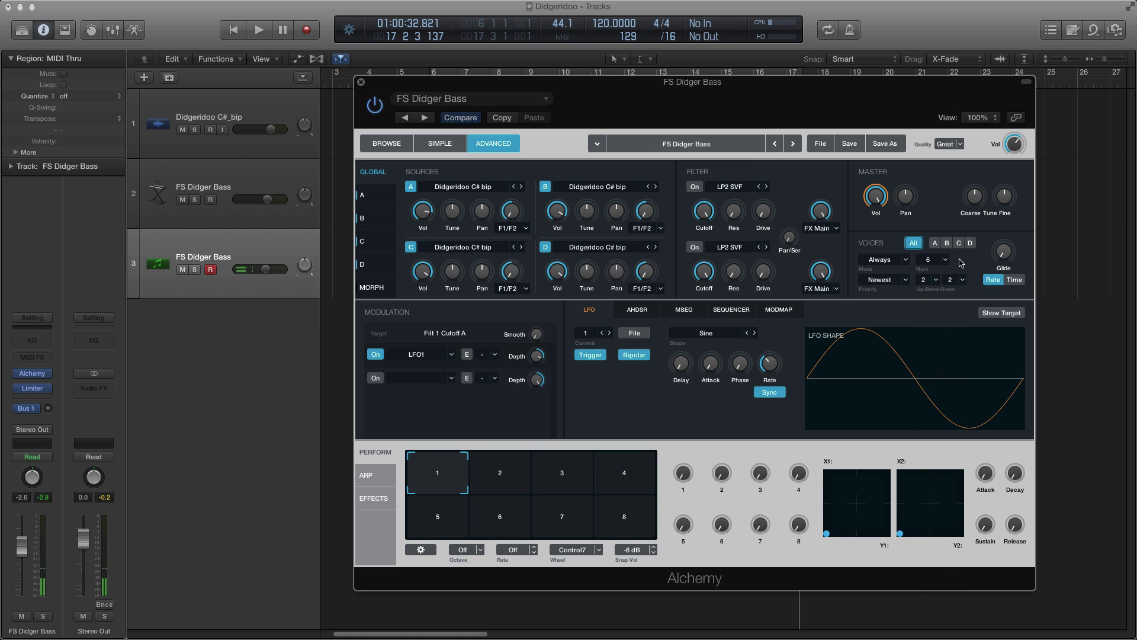
click(944, 260)
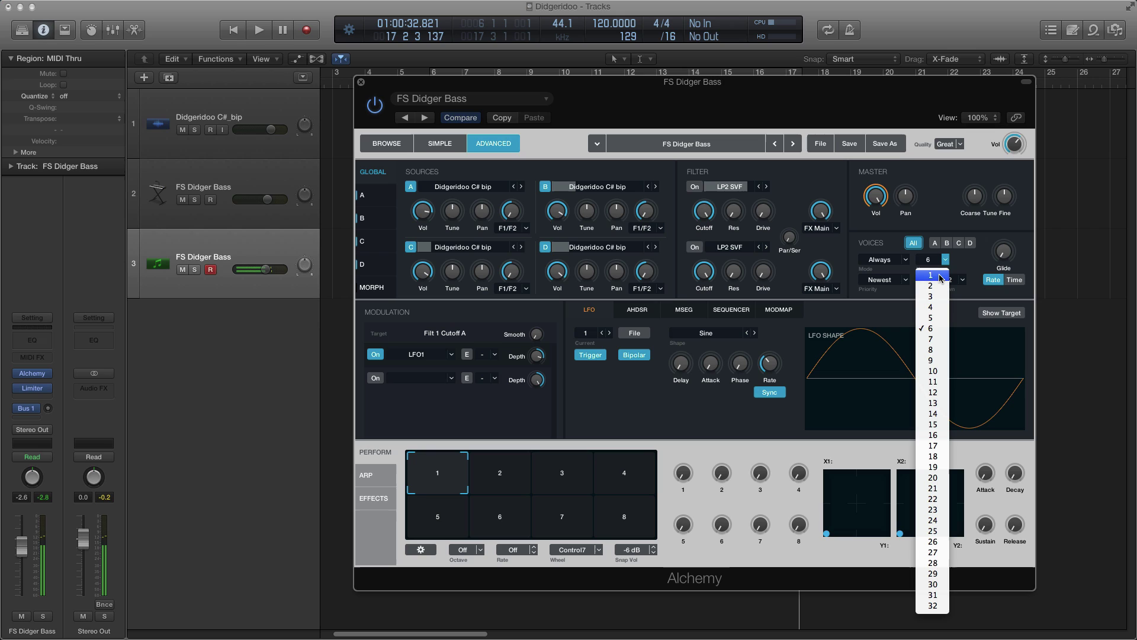
click(941, 276)
click(890, 262)
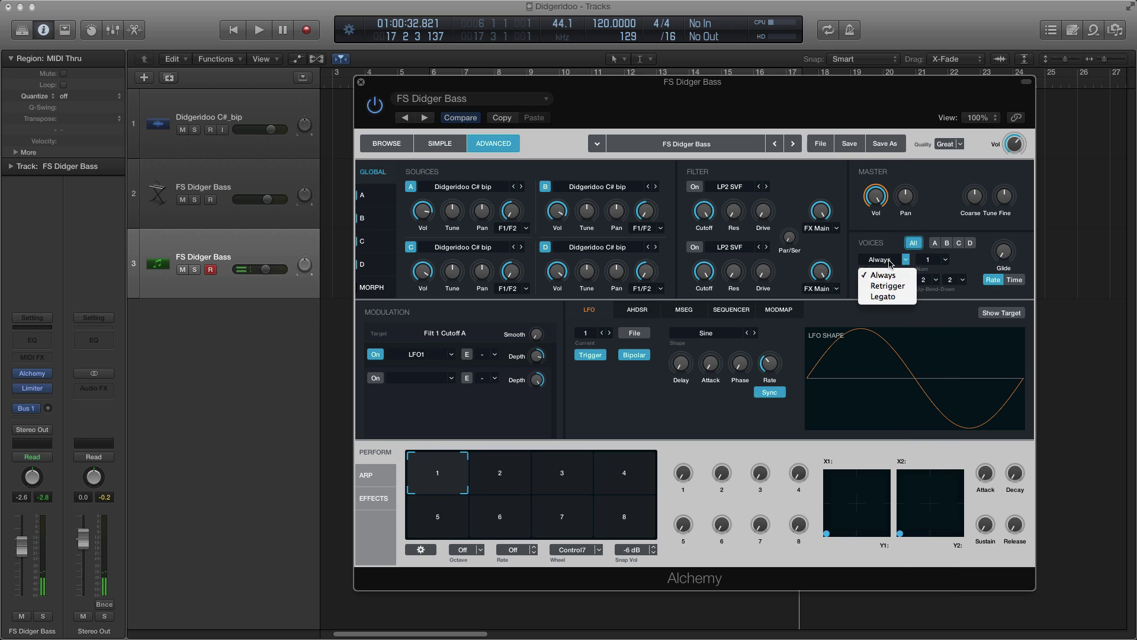
click(886, 296)
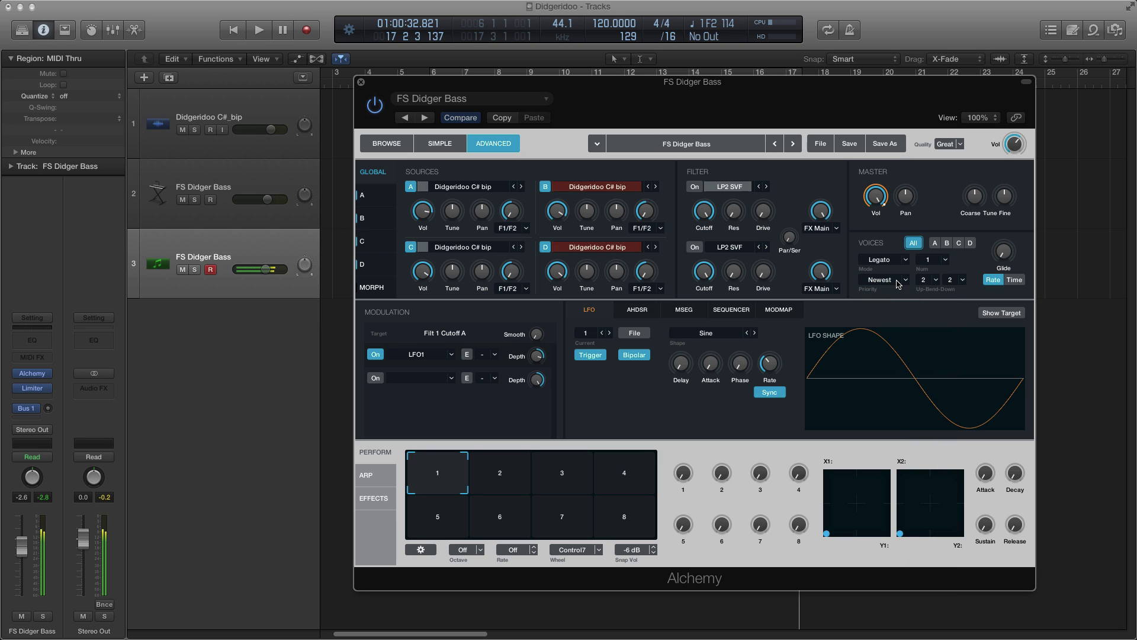
click(886, 260)
click(889, 270)
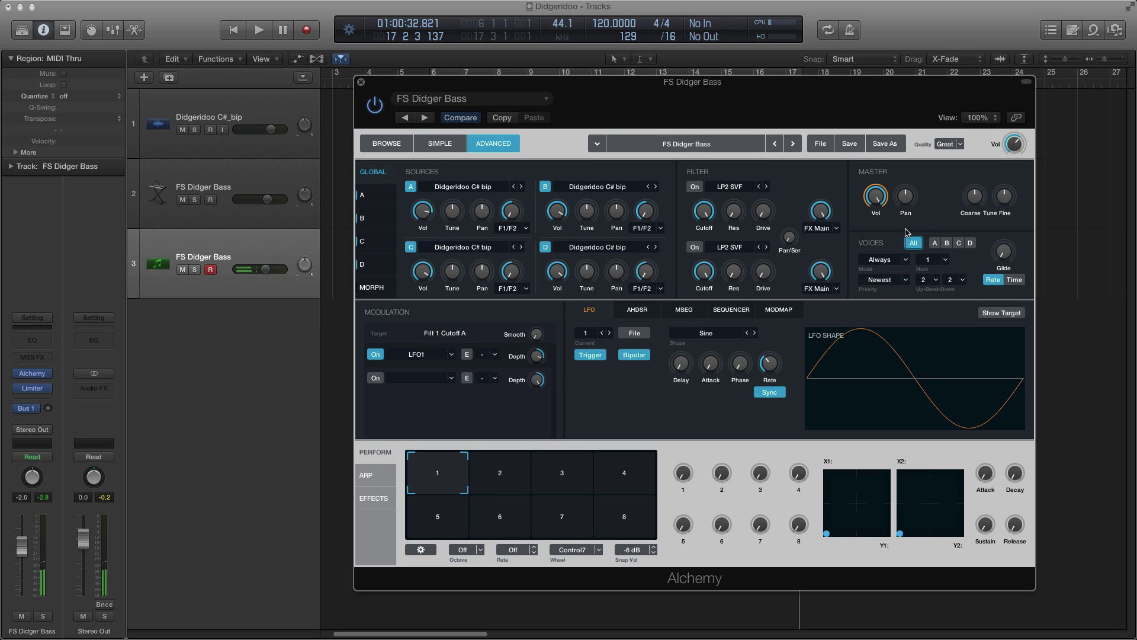
- In the AHDSR envelope, set Attack to 0.076 s and Hold to 2.3 s
click(638, 309)
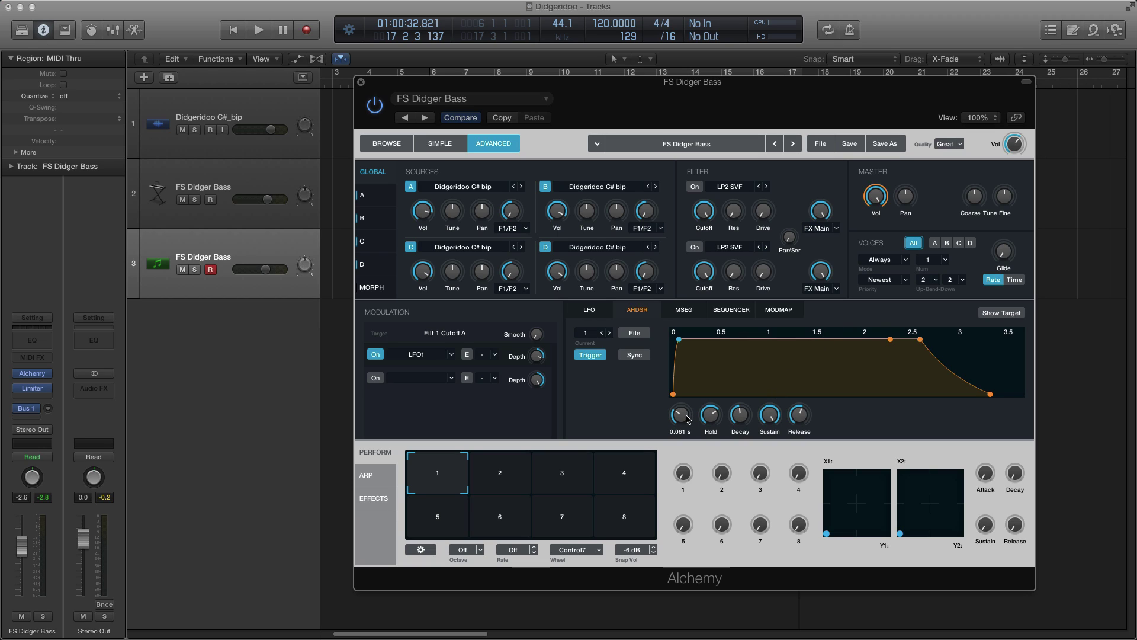
drag(685, 419, 689, 419)
drag(721, 422, 718, 429)
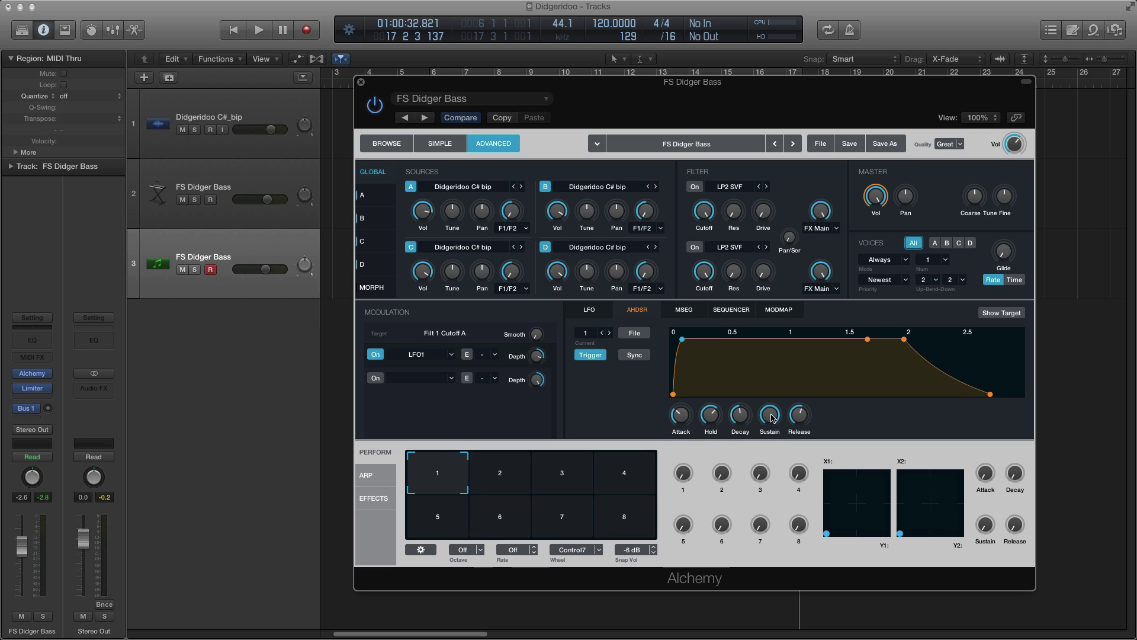
mouse_move(797, 413)
mouse_move(557, 82)
mouse_down()
mouse_move(569, 89)
mouse_move(551, 98)
mouse_up()
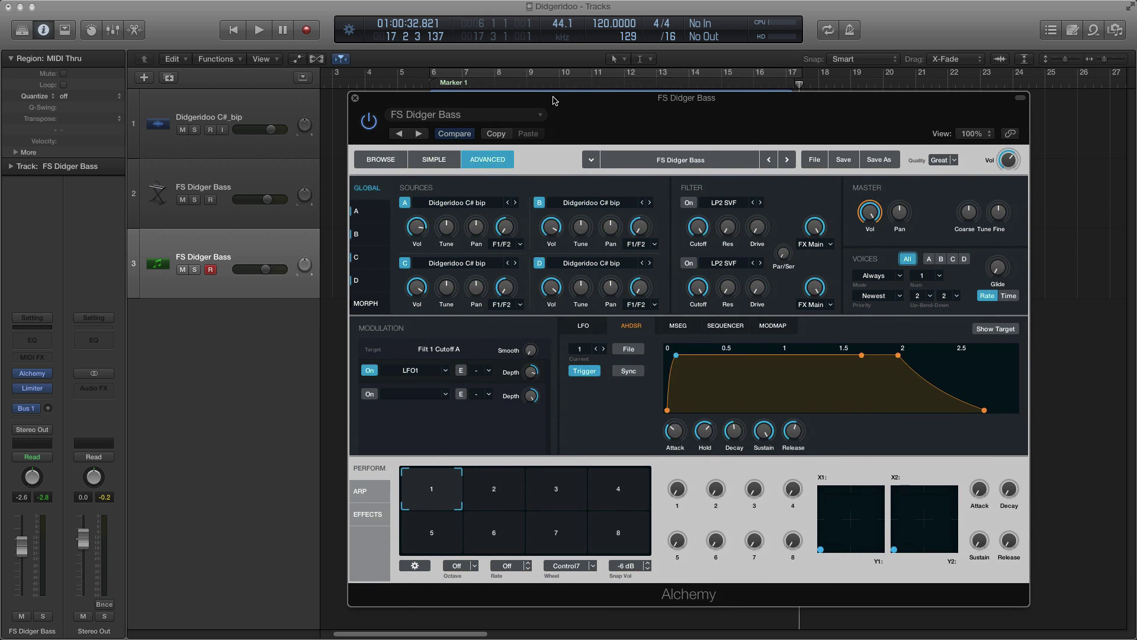
mouse_move(602, 101)
mouse_down()
mouse_move(647, 93)
mouse_move(616, 91)
mouse_up()
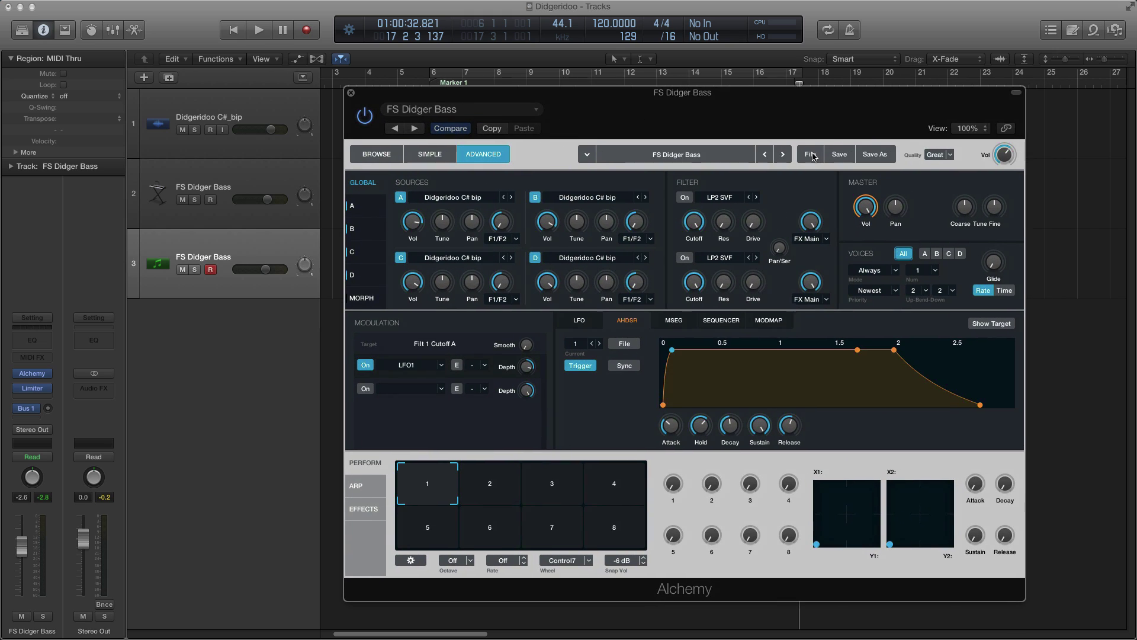
- Show the effects rack and keep Convolution Reverb in the first slot
click(364, 509)
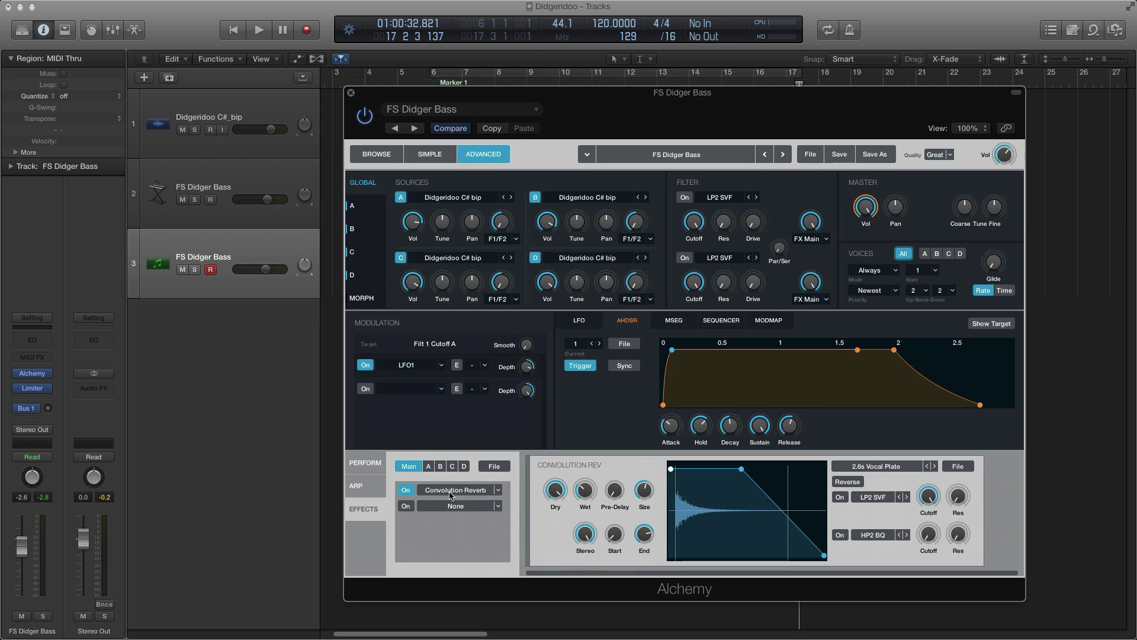
click(499, 491)
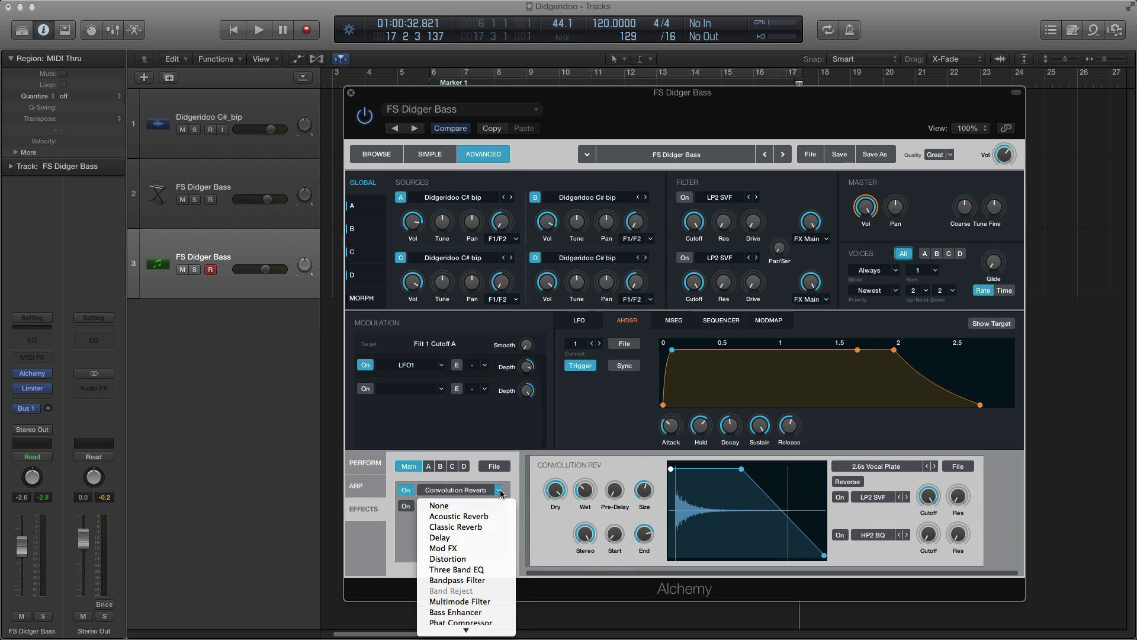
mouse_move(473, 630)
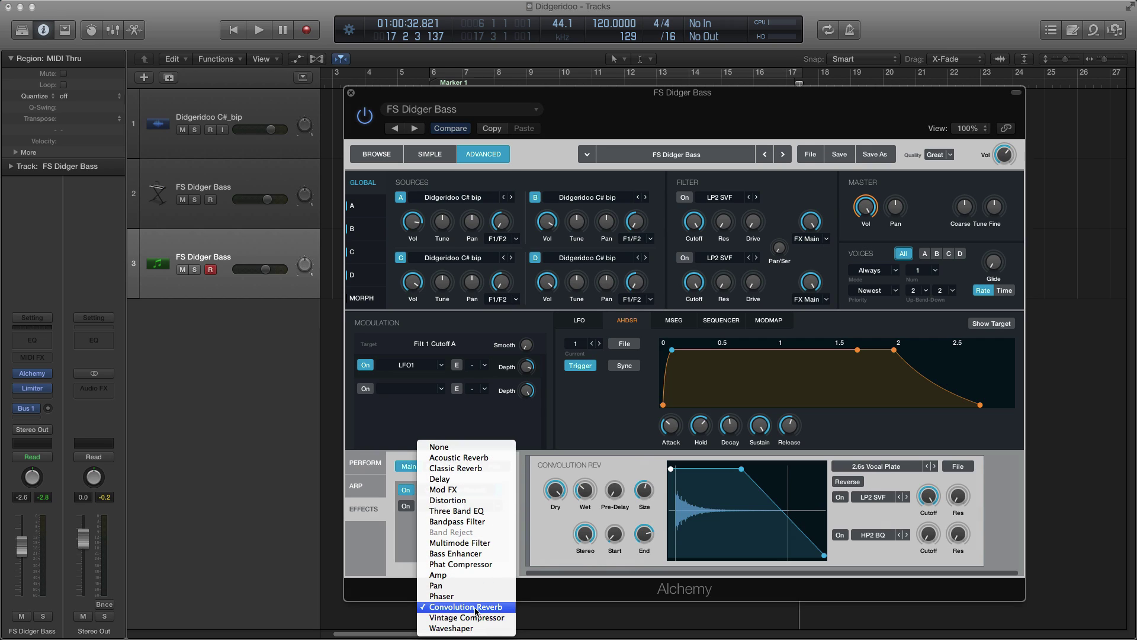
click(518, 542)
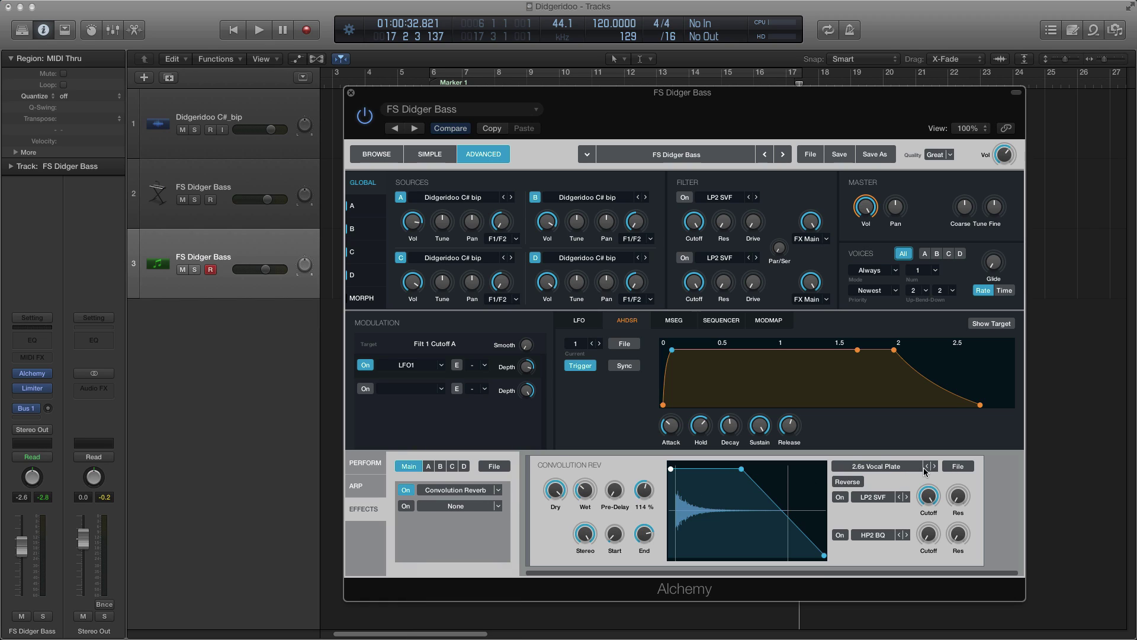
- Keep the 2.6s Vocal Plate impulse response and make the reverb's Wet level the modulation target
click(907, 467)
click(952, 478)
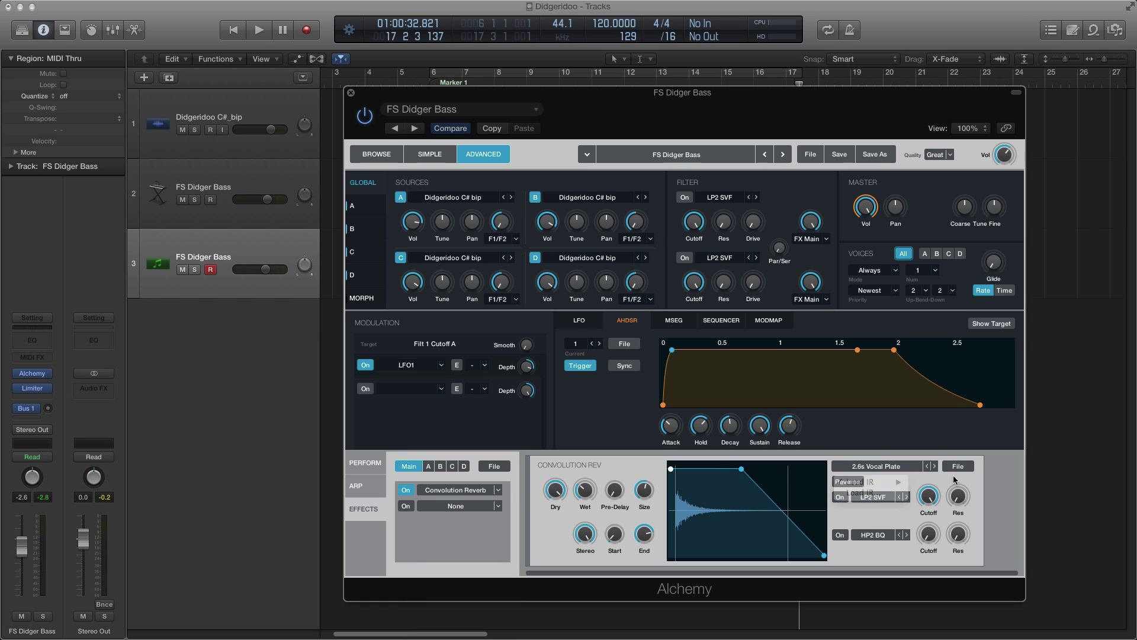
click(959, 468)
mouse_move(973, 485)
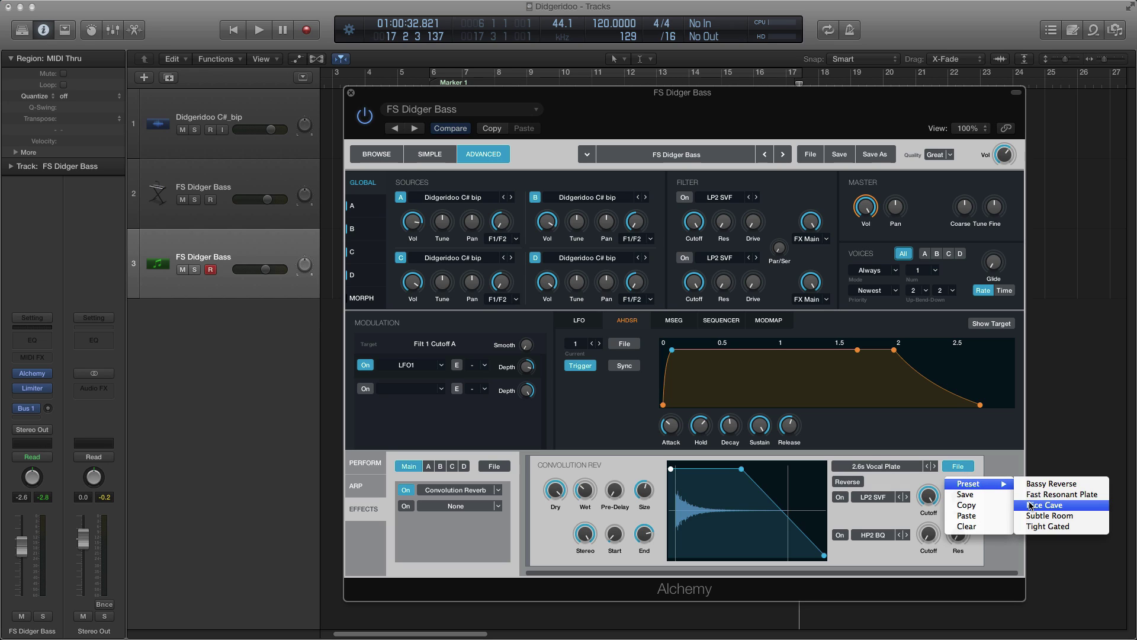
click(997, 467)
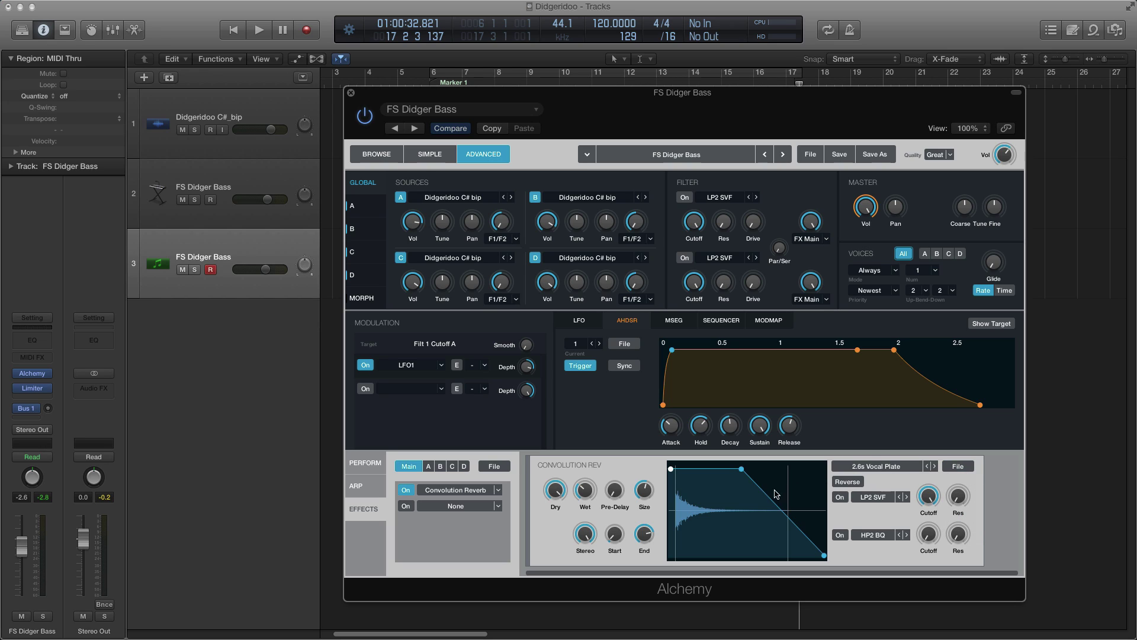
mouse_move(557, 493)
click(583, 495)
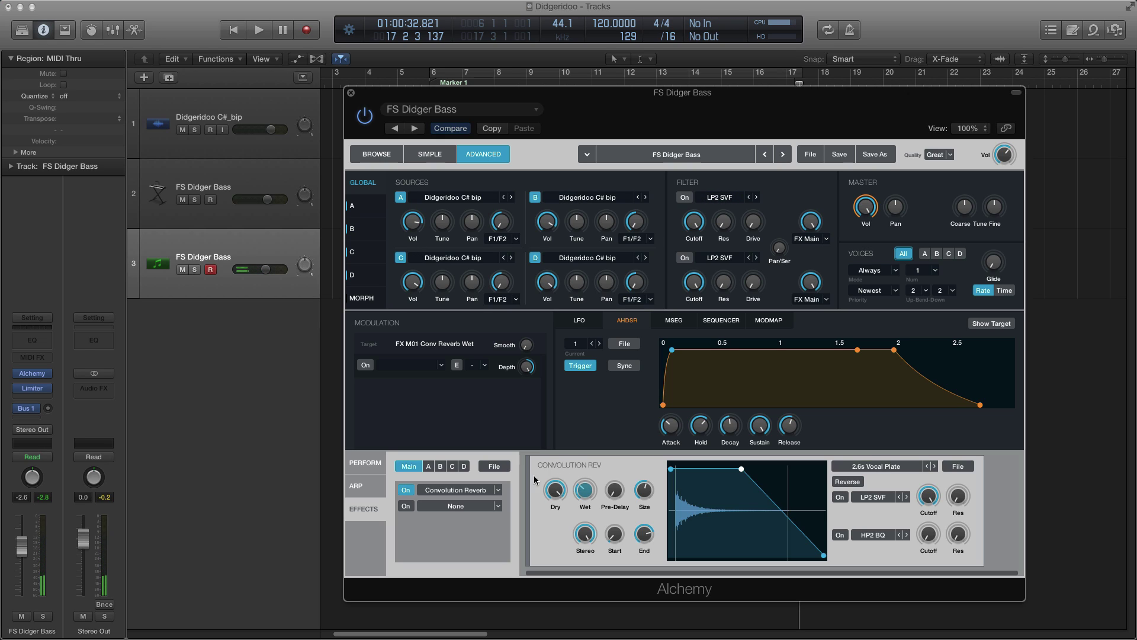
mouse_move(565, 496)
drag(539, 96, 564, 97)
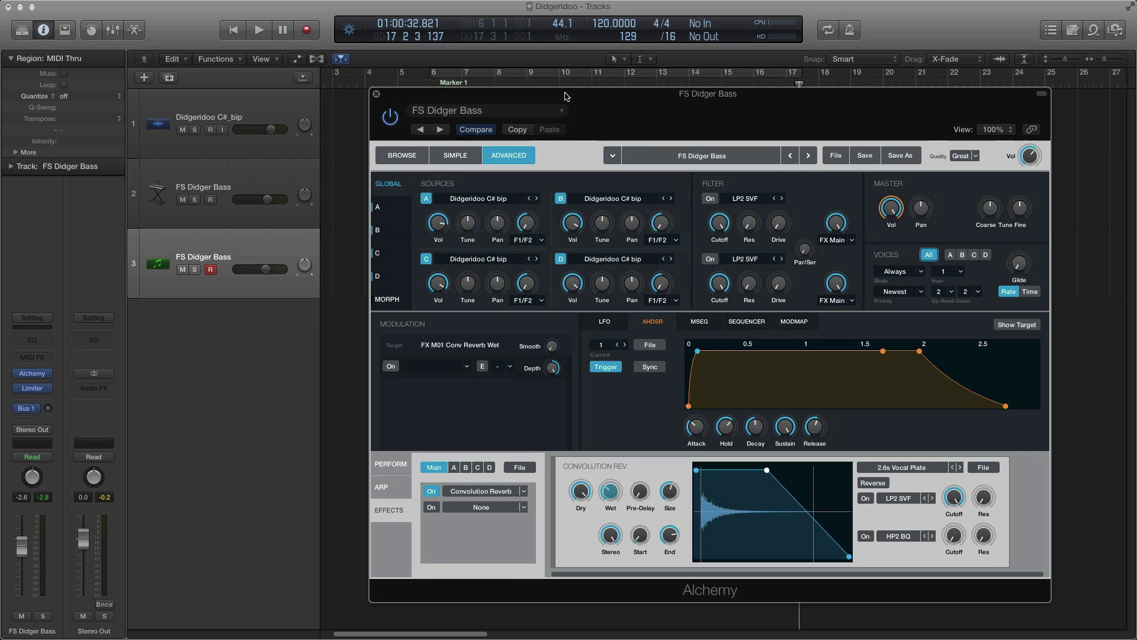